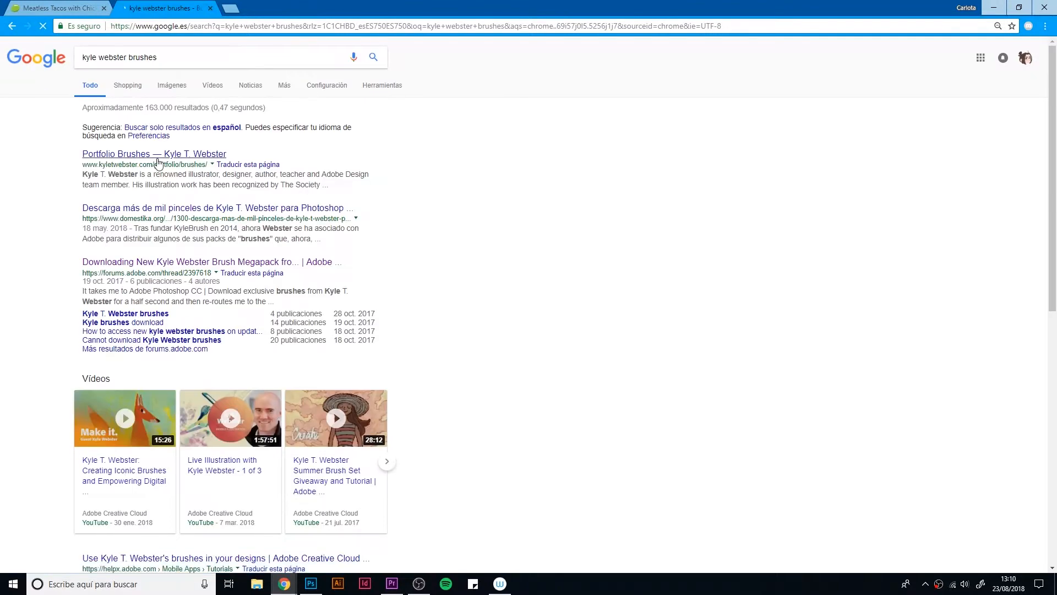
Open Adobe's Kyle T. Webster brushes page through the forum thread link, and dismiss the translation and region prompts
{"action": "left_click", "coordinate": [209, 263]}
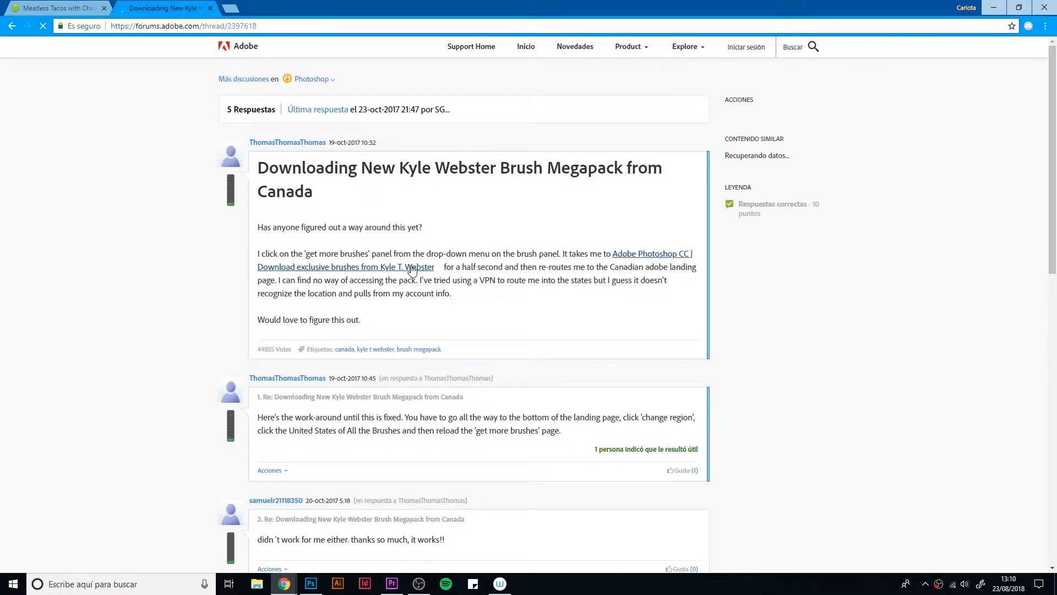
{"action": "left_click", "coordinate": [636, 254]}
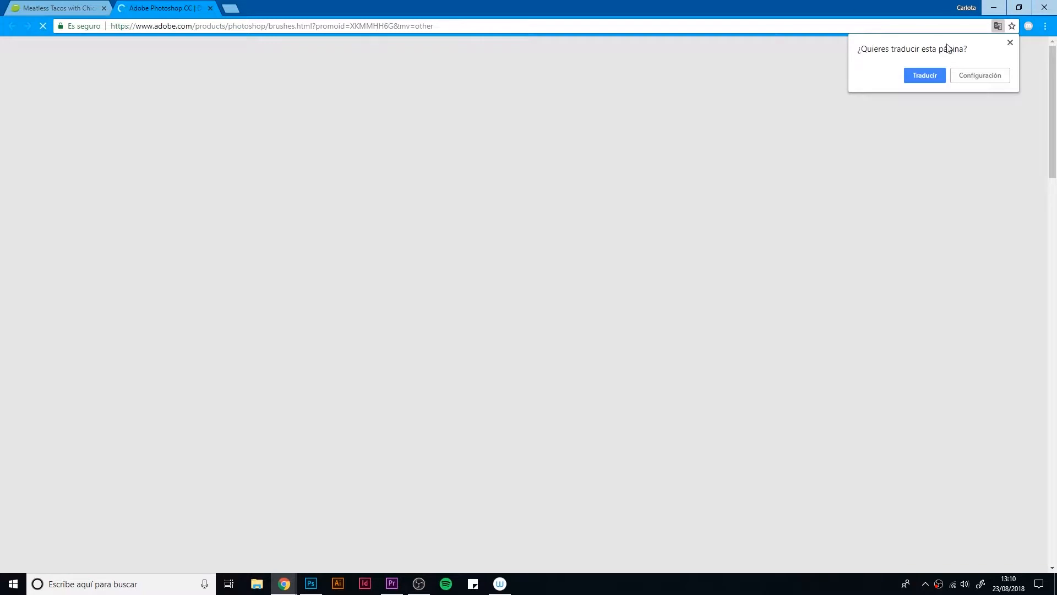
{"action": "left_click", "coordinate": [1010, 42]}
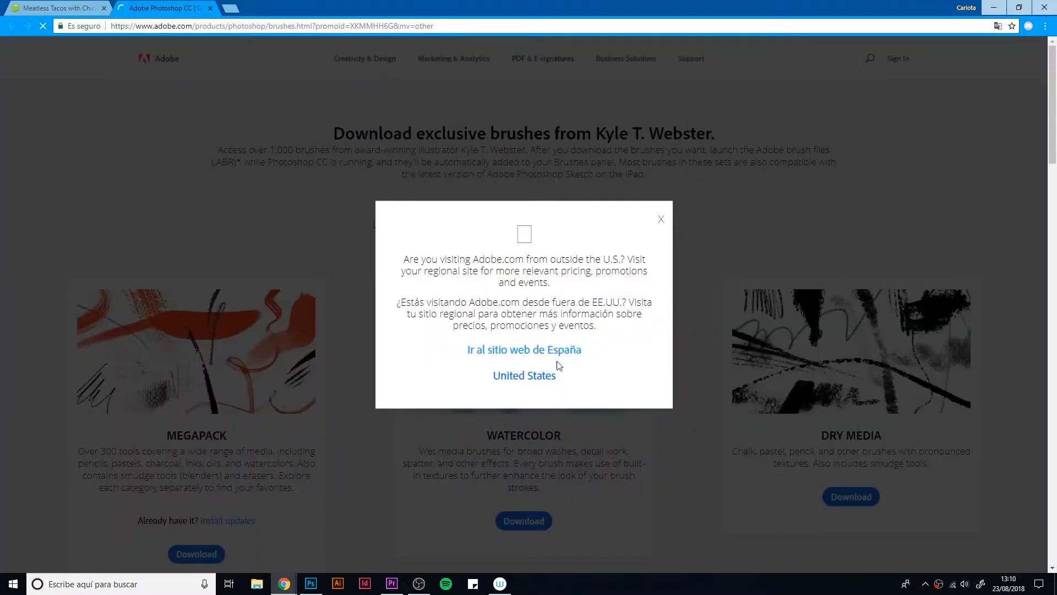
{"action": "left_click", "coordinate": [662, 218]}
Download the Watercolor brush pack from the Kyle T. Webster collection
{"action": "scroll", "coordinate": [616, 328], "scroll_direction": "down", "scroll_amount": 3}
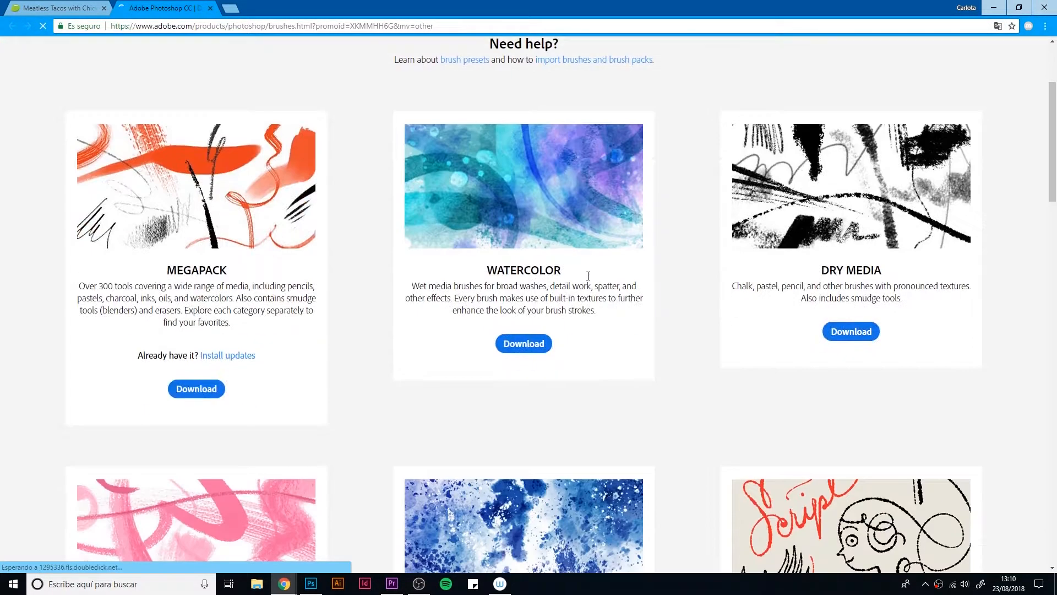
{"action": "scroll", "coordinate": [528, 443], "scroll_direction": "up", "scroll_amount": 2}
{"action": "left_click", "coordinate": [527, 450]}
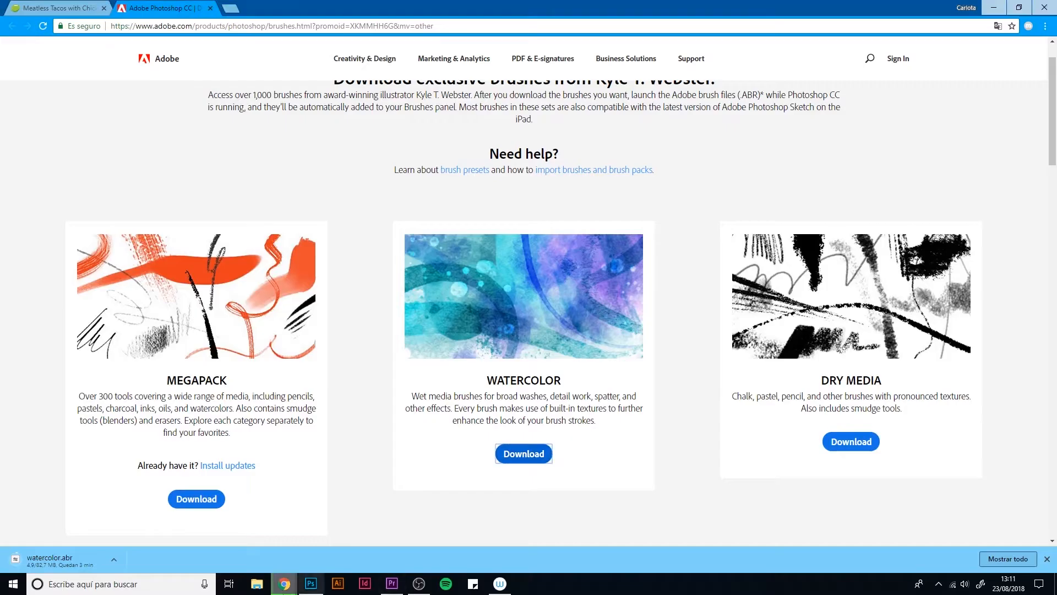
Switch to Photoshop and show Layer 1 with the taco sketch while hiding the lineart and color layers
{"action": "left_click", "coordinate": [310, 584]}
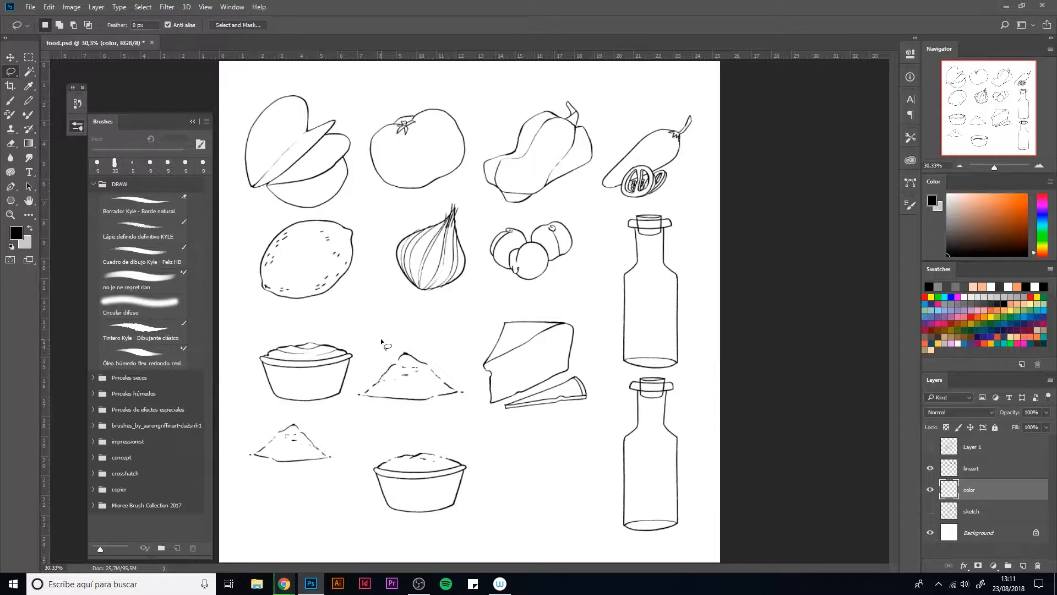
{"action": "left_click", "coordinate": [930, 446]}
{"action": "left_click", "coordinate": [930, 468]}
{"action": "left_click", "coordinate": [930, 490]}
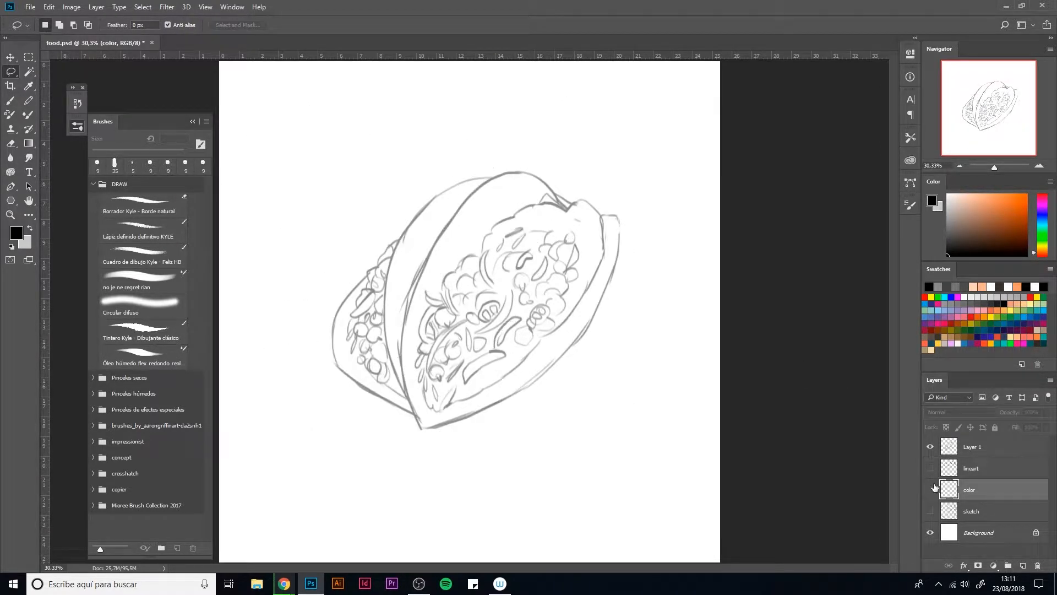
Create a new layer above lineart and name it linear2
{"action": "left_click", "coordinate": [934, 472]}
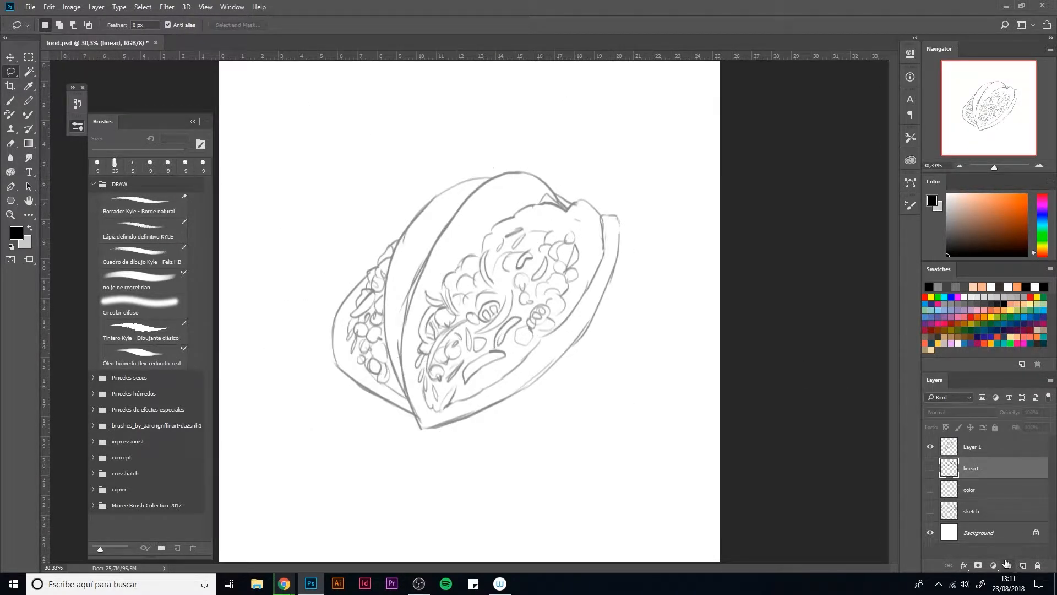
{"action": "left_click", "coordinate": [1023, 567]}
{"action": "double_click", "coordinate": [979, 467]}
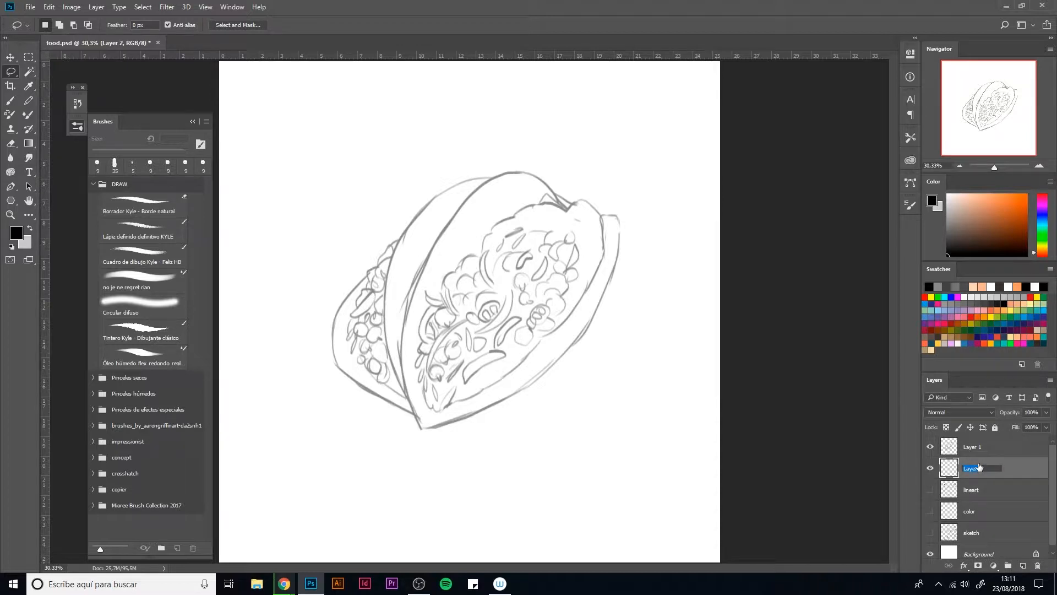
{"action": "type", "text": "linear2"}
{"action": "key", "text": "Return"}
Move the sketch in Layer 1 below linear2 and reduce its opacity to 29%
{"action": "left_click_drag", "start_coordinate": [978, 447], "coordinate": [981, 477]}
{"action": "left_click", "coordinate": [1046, 413]}
{"action": "left_click", "coordinate": [1013, 426]}
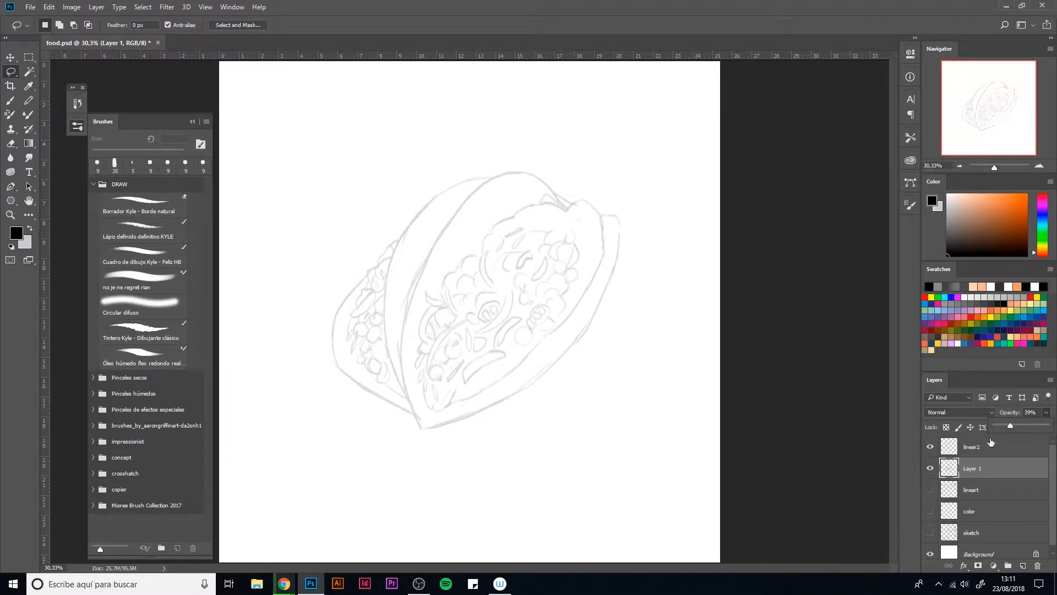
On linear2, ink the front shell's curved upper edge with the 9 px Tintero Kyle - Dibujante clásico brush
{"action": "left_click", "coordinate": [991, 446]}
{"action": "key", "text": "ctrl+plus"}
{"action": "key", "text": "ctrl+plus"}
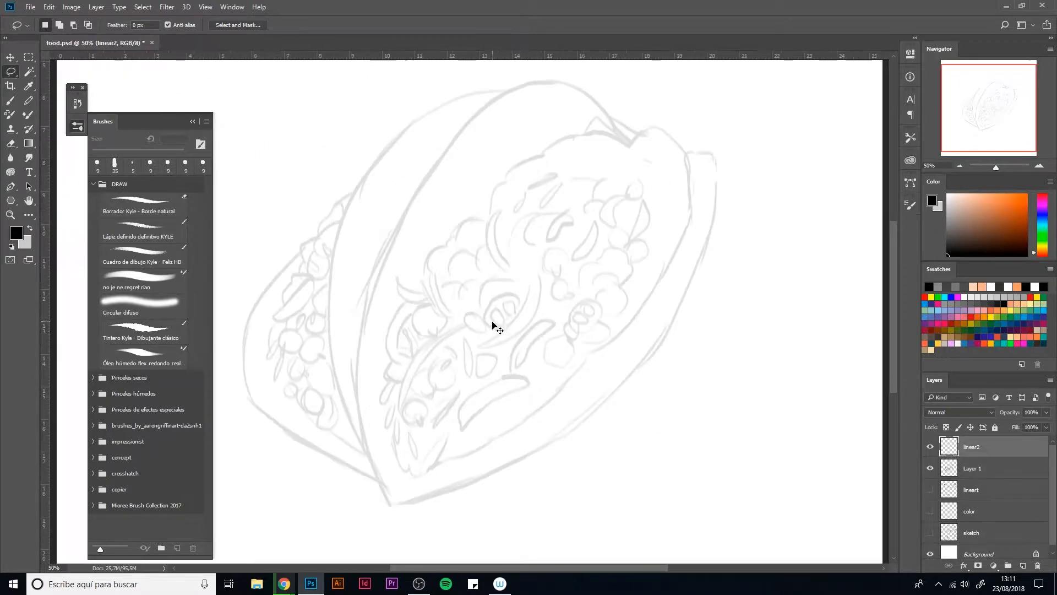
{"action": "key", "text": "b"}
{"action": "mouse_move", "coordinate": [389, 504]}
{"action": "left_mouse_down"}
{"action": "mouse_move", "coordinate": [354, 379]}
{"action": "mouse_move", "coordinate": [421, 148]}
{"action": "mouse_move", "coordinate": [503, 79]}
{"action": "mouse_move", "coordinate": [501, 96]}
{"action": "left_mouse_up"}
{"action": "key", "text": "ctrl+z"}
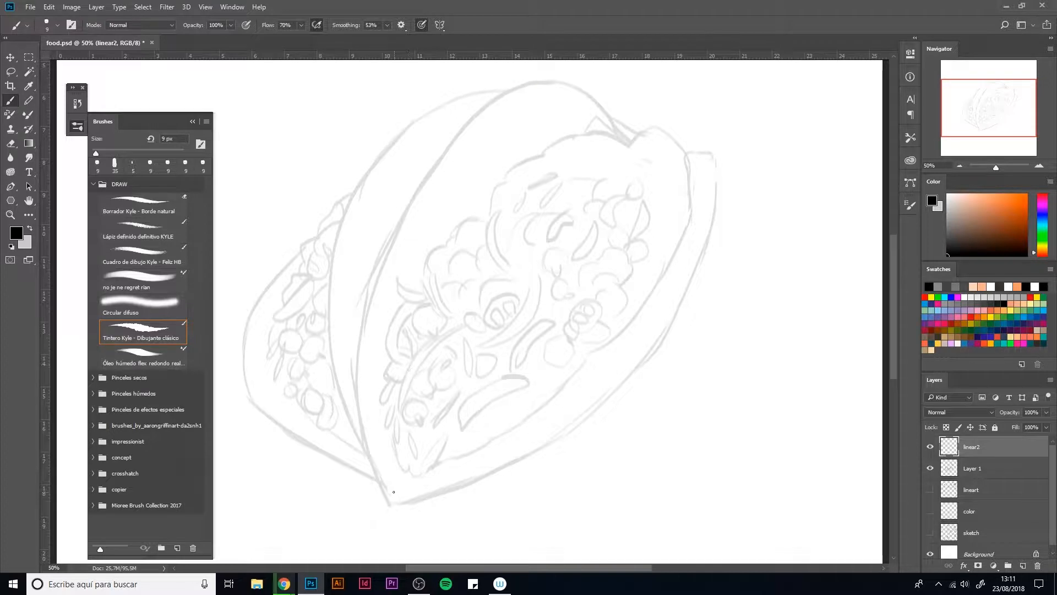
{"action": "left_click_drag", "start_coordinate": [398, 439], "coordinate": [414, 451]}
{"action": "left_click", "coordinate": [962, 167]}
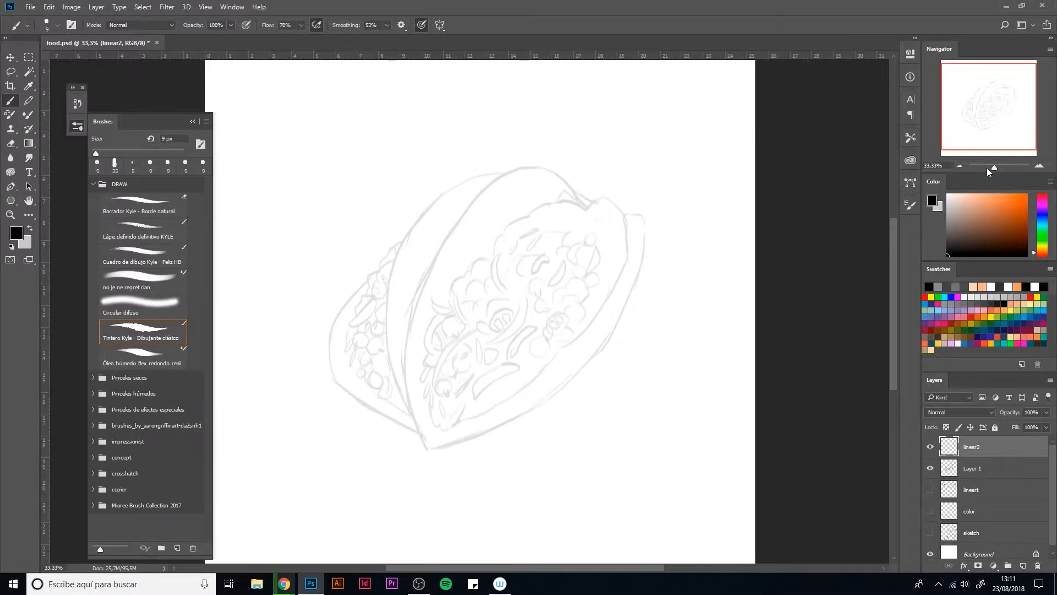
{"action": "left_click_drag", "start_coordinate": [994, 167], "coordinate": [995, 167]}
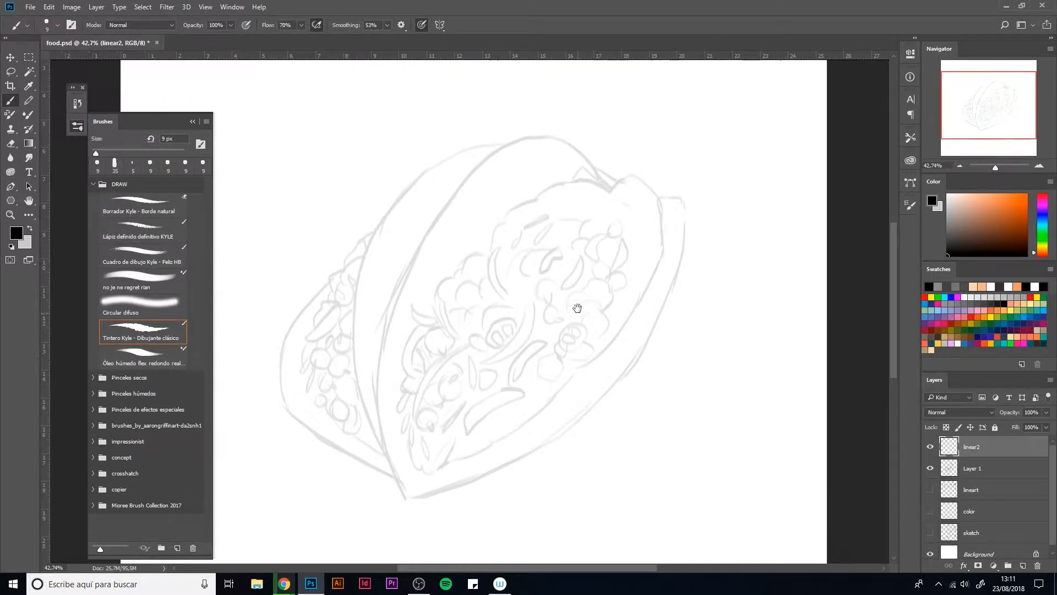
{"action": "mouse_move", "coordinate": [406, 499]}
{"action": "left_mouse_down"}
{"action": "mouse_move", "coordinate": [388, 386]}
{"action": "mouse_move", "coordinate": [397, 292]}
{"action": "mouse_move", "coordinate": [431, 200]}
{"action": "mouse_move", "coordinate": [478, 147]}
{"action": "mouse_move", "coordinate": [540, 124]}
{"action": "mouse_move", "coordinate": [583, 147]}
{"action": "mouse_move", "coordinate": [610, 191]}
{"action": "left_mouse_up"}
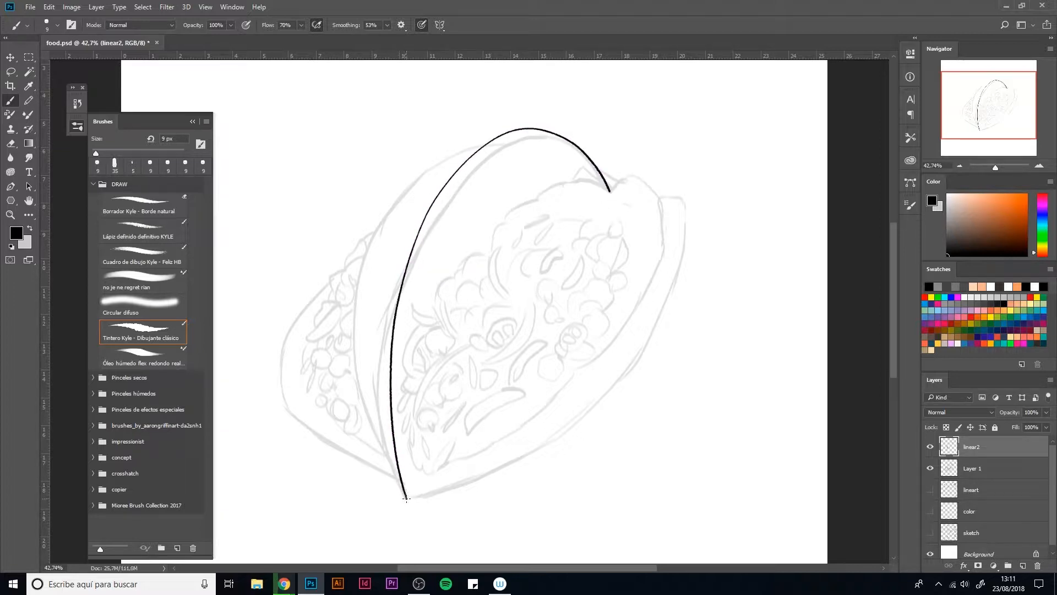
Ink the front shell's lower edge and the bumpy contour of its filling over the sketch
{"action": "mouse_move", "coordinate": [406, 498]}
{"action": "left_mouse_down"}
{"action": "mouse_move", "coordinate": [479, 477]}
{"action": "mouse_move", "coordinate": [537, 440]}
{"action": "left_mouse_up"}
{"action": "key", "text": "ctrl+z"}
{"action": "mouse_move", "coordinate": [404, 497]}
{"action": "left_mouse_down"}
{"action": "mouse_move", "coordinate": [456, 488]}
{"action": "mouse_move", "coordinate": [596, 416]}
{"action": "mouse_move", "coordinate": [653, 354]}
{"action": "mouse_move", "coordinate": [682, 273]}
{"action": "mouse_move", "coordinate": [663, 200]}
{"action": "left_mouse_up"}
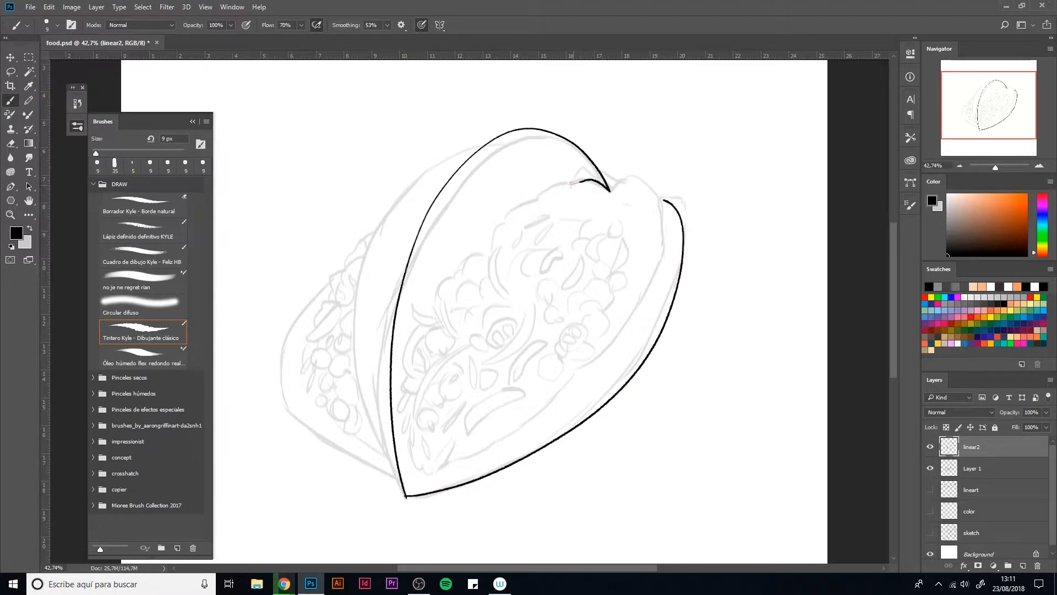
{"action": "mouse_move", "coordinate": [570, 183]}
{"action": "left_mouse_down"}
{"action": "mouse_move", "coordinate": [485, 231]}
{"action": "mouse_move", "coordinate": [490, 256]}
{"action": "mouse_move", "coordinate": [455, 254]}
{"action": "mouse_move", "coordinate": [426, 308]}
{"action": "mouse_move", "coordinate": [427, 328]}
{"action": "mouse_move", "coordinate": [414, 307]}
{"action": "mouse_move", "coordinate": [424, 328]}
{"action": "mouse_move", "coordinate": [398, 365]}
{"action": "mouse_move", "coordinate": [414, 383]}
{"action": "mouse_move", "coordinate": [399, 388]}
{"action": "mouse_move", "coordinate": [399, 403]}
{"action": "mouse_move", "coordinate": [415, 470]}
{"action": "mouse_move", "coordinate": [434, 482]}
{"action": "mouse_move", "coordinate": [454, 461]}
{"action": "mouse_move", "coordinate": [504, 445]}
{"action": "mouse_move", "coordinate": [528, 415]}
{"action": "mouse_move", "coordinate": [554, 412]}
{"action": "mouse_move", "coordinate": [595, 355]}
{"action": "mouse_move", "coordinate": [613, 361]}
{"action": "mouse_move", "coordinate": [664, 268]}
{"action": "mouse_move", "coordinate": [648, 206]}
{"action": "mouse_move", "coordinate": [607, 191]}
{"action": "left_mouse_up"}
{"action": "key", "text": "ctrl+z"}
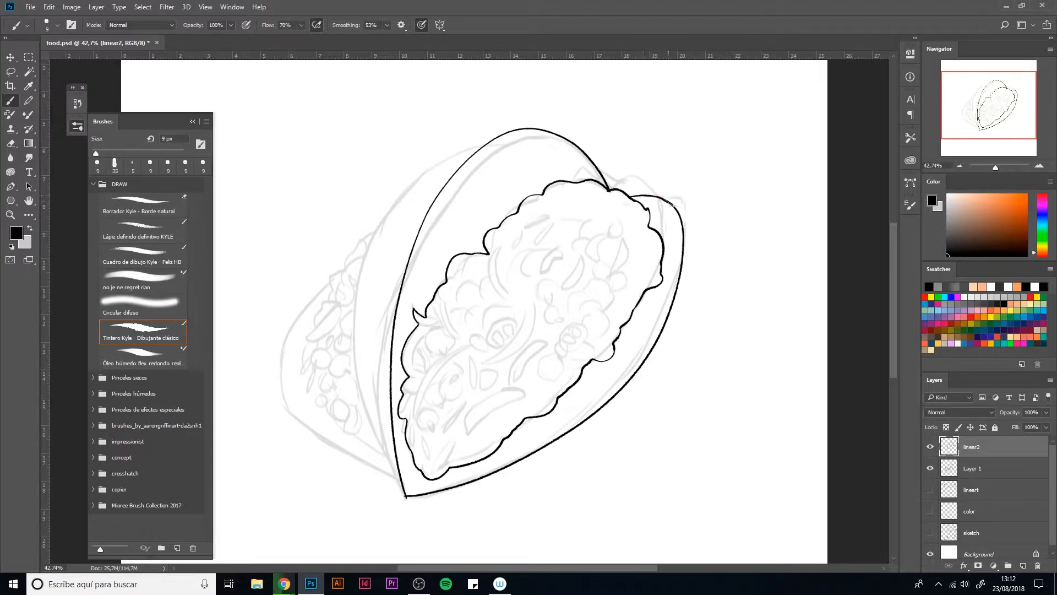
Ink the second shell's curved edge behind the front one and the bumpy contour of the rear filling
{"action": "mouse_move", "coordinate": [482, 146]}
{"action": "left_mouse_down"}
{"action": "mouse_move", "coordinate": [454, 154]}
{"action": "mouse_move", "coordinate": [397, 209]}
{"action": "mouse_move", "coordinate": [372, 297]}
{"action": "mouse_move", "coordinate": [370, 426]}
{"action": "mouse_move", "coordinate": [346, 317]}
{"action": "mouse_move", "coordinate": [376, 217]}
{"action": "mouse_move", "coordinate": [415, 173]}
{"action": "mouse_move", "coordinate": [483, 147]}
{"action": "left_mouse_up"}
{"action": "key", "text": "ctrl+z"}
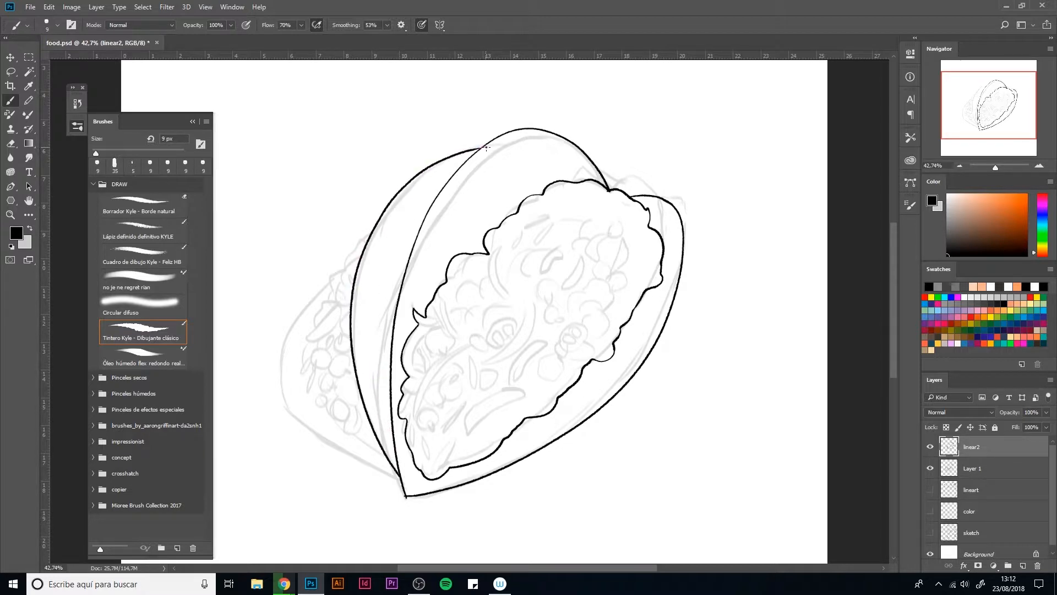
{"action": "mouse_move", "coordinate": [370, 235]}
{"action": "left_mouse_down"}
{"action": "mouse_move", "coordinate": [330, 274]}
{"action": "mouse_move", "coordinate": [338, 306]}
{"action": "mouse_move", "coordinate": [330, 337]}
{"action": "left_mouse_up"}
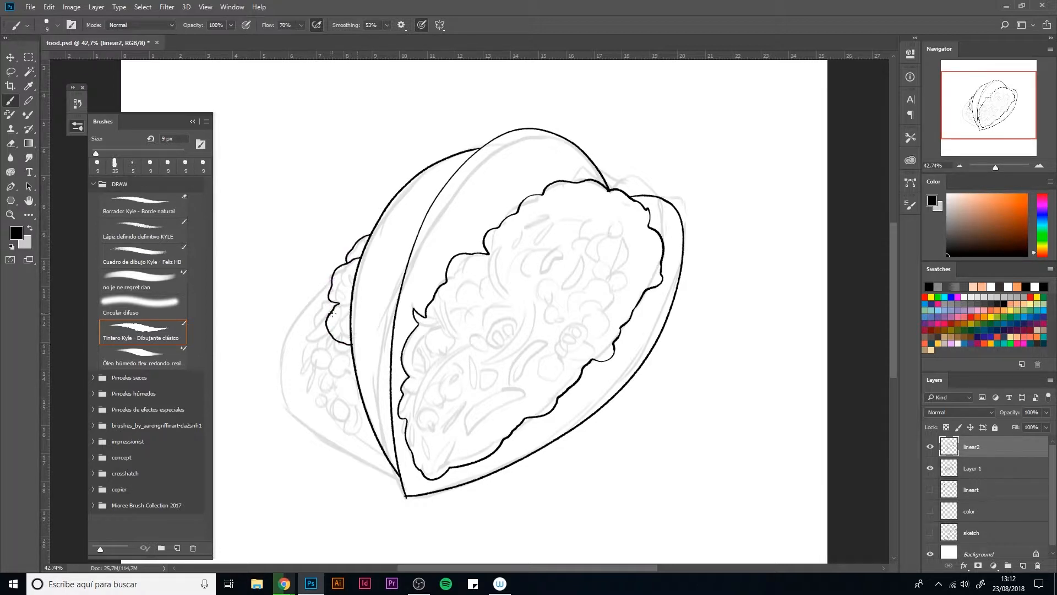
{"action": "mouse_move", "coordinate": [330, 301]}
{"action": "left_mouse_down"}
{"action": "mouse_move", "coordinate": [303, 340]}
{"action": "mouse_move", "coordinate": [333, 331]}
{"action": "left_mouse_up"}
{"action": "left_click_drag", "start_coordinate": [297, 363], "coordinate": [320, 402]}
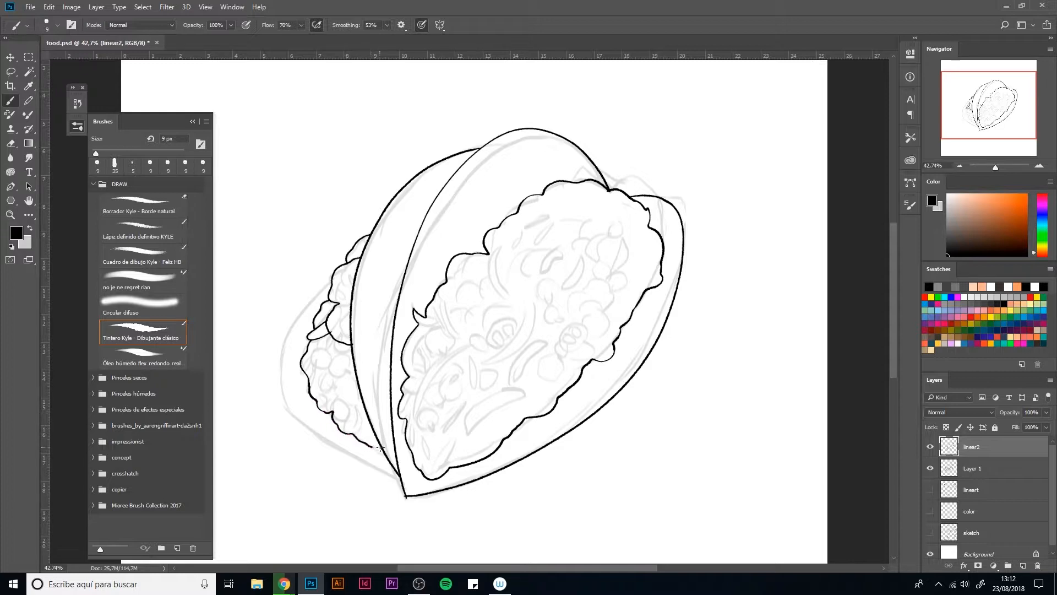
Ink the outer edge around the rear filling and erase the overshooting line at the taco's bottom tip
{"action": "key", "text": "e"}
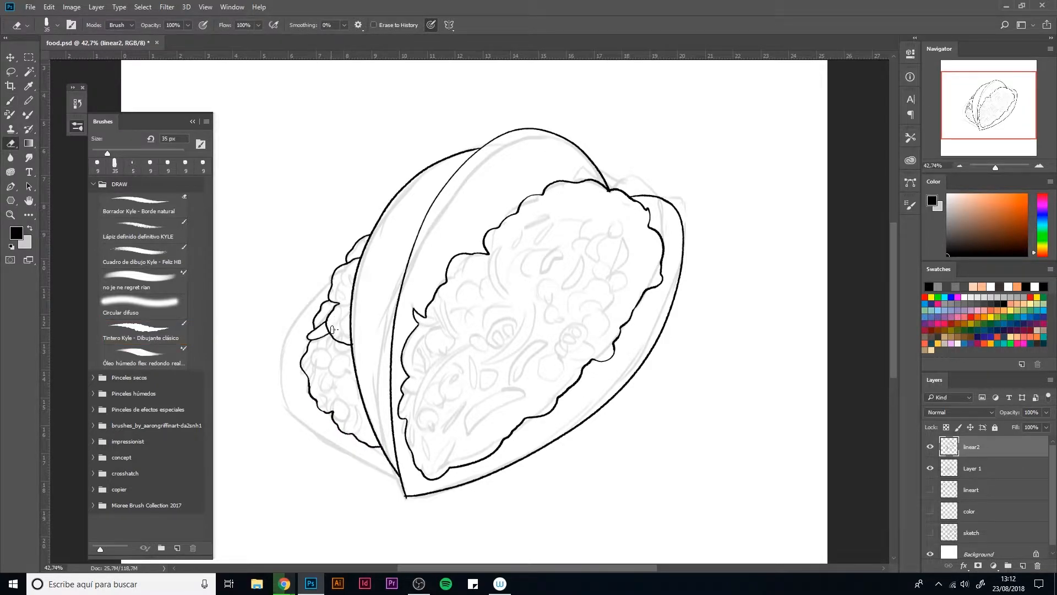
{"action": "key", "text": "b"}
{"action": "mouse_move", "coordinate": [329, 275]}
{"action": "left_mouse_down"}
{"action": "mouse_move", "coordinate": [283, 342]}
{"action": "mouse_move", "coordinate": [287, 402]}
{"action": "mouse_move", "coordinate": [317, 443]}
{"action": "mouse_move", "coordinate": [405, 480]}
{"action": "left_mouse_up"}
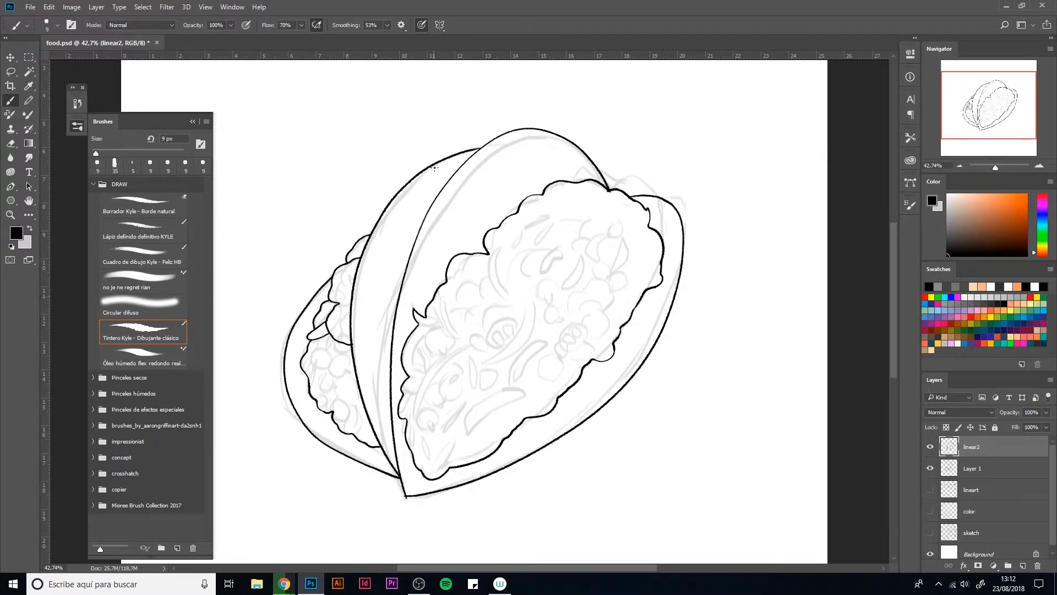
{"action": "key", "text": "e"}
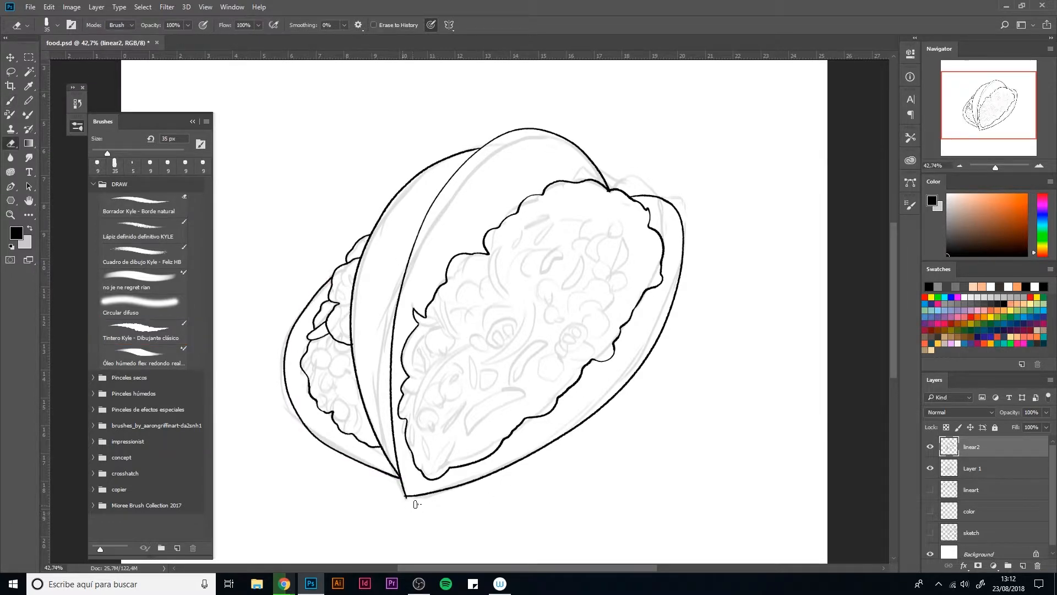
{"action": "left_click_drag", "start_coordinate": [401, 499], "coordinate": [407, 500]}
{"action": "left_click", "coordinate": [948, 468]}
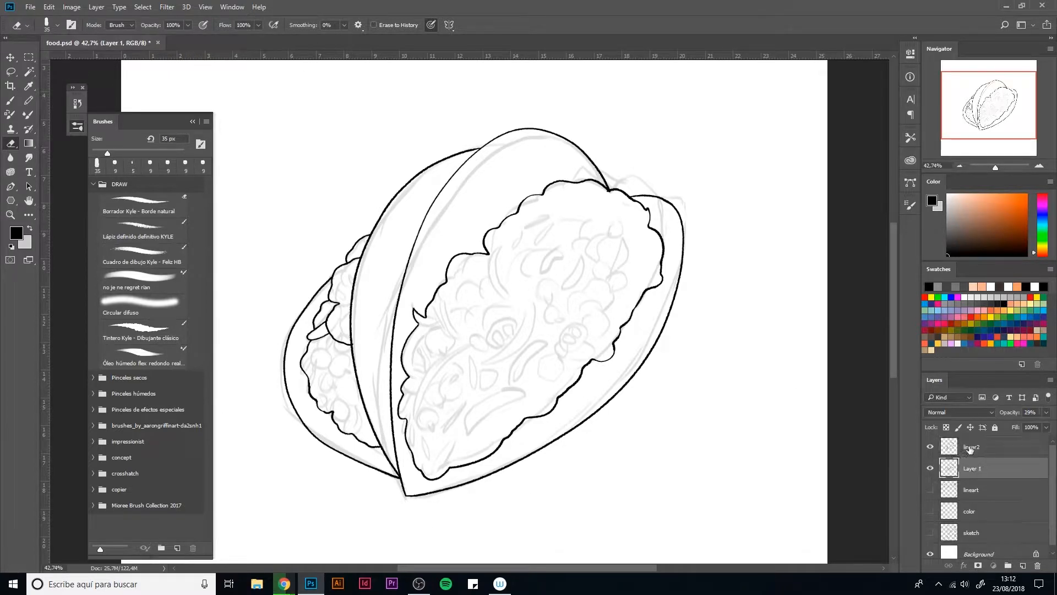
{"action": "left_click", "coordinate": [969, 449]}
{"action": "left_click", "coordinate": [930, 447]}
{"action": "left_click", "coordinate": [931, 447]}
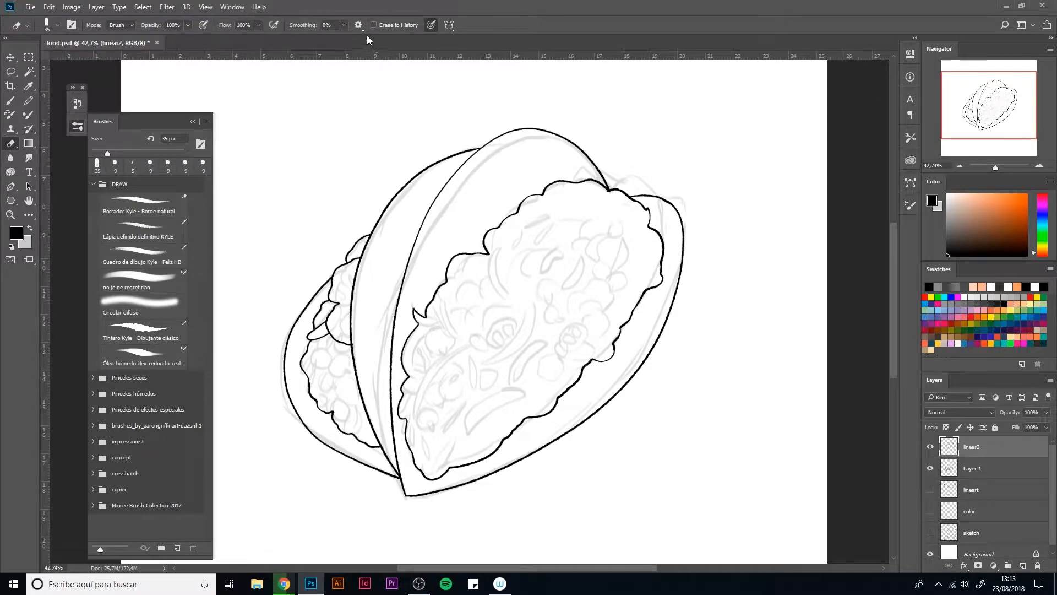
Set the brush smoothing to 25% and its size to 10 px, testing strokes on the front filling
{"action": "key", "text": "b"}
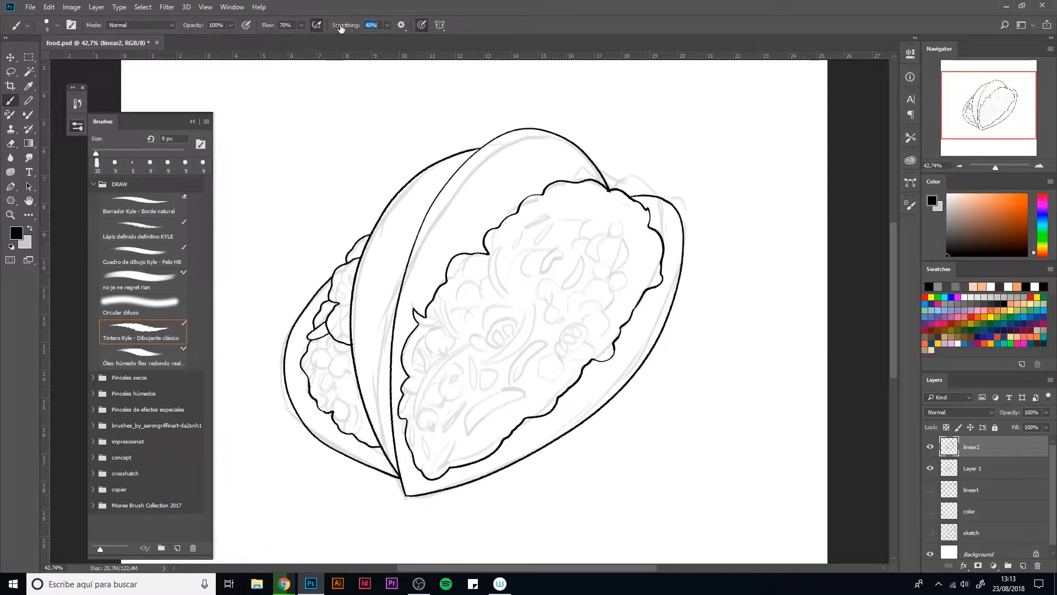
{"action": "type", "text": "16"}
{"action": "key", "text": "Return"}
{"action": "mouse_move", "coordinate": [520, 327]}
{"action": "left_mouse_down"}
{"action": "mouse_move", "coordinate": [486, 357]}
{"action": "mouse_move", "coordinate": [519, 347]}
{"action": "mouse_move", "coordinate": [530, 329]}
{"action": "mouse_move", "coordinate": [528, 295]}
{"action": "mouse_move", "coordinate": [519, 330]}
{"action": "mouse_move", "coordinate": [490, 363]}
{"action": "mouse_move", "coordinate": [532, 326]}
{"action": "mouse_move", "coordinate": [528, 290]}
{"action": "left_mouse_up"}
{"action": "key", "text": "ctrl+z"}
{"action": "key", "text": "bracketright"}
{"action": "key", "text": "bracketright"}
{"action": "key", "text": "ctrl+z"}
{"action": "left_click_drag", "start_coordinate": [346, 26], "coordinate": [350, 26]}
{"action": "mouse_move", "coordinate": [529, 314]}
{"action": "left_mouse_down"}
{"action": "mouse_move", "coordinate": [484, 362]}
{"action": "mouse_move", "coordinate": [530, 330]}
{"action": "mouse_move", "coordinate": [528, 298]}
{"action": "mouse_move", "coordinate": [486, 363]}
{"action": "mouse_move", "coordinate": [511, 352]}
{"action": "mouse_move", "coordinate": [531, 323]}
{"action": "mouse_move", "coordinate": [529, 298]}
{"action": "mouse_move", "coordinate": [509, 314]}
{"action": "mouse_move", "coordinate": [520, 327]}
{"action": "mouse_move", "coordinate": [525, 305]}
{"action": "left_mouse_up"}
{"action": "key", "text": "bracketleft"}
{"action": "key", "text": "ctrl+z"}
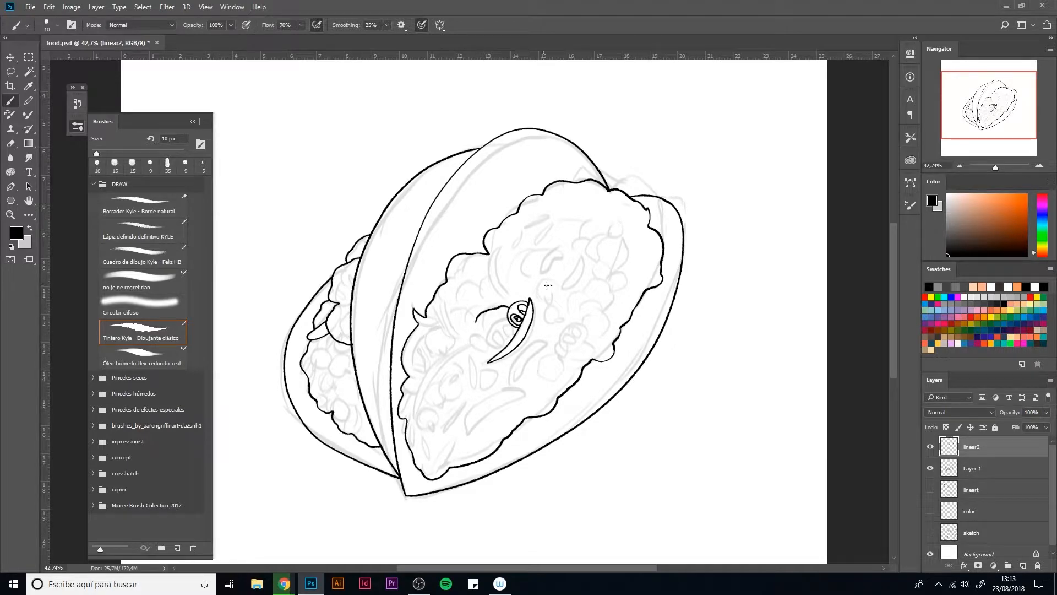
Try to ink the small ingredient pieces in the middle of the front filling
{"action": "mouse_move", "coordinate": [487, 339]}
{"action": "left_mouse_down"}
{"action": "mouse_move", "coordinate": [473, 342]}
{"action": "mouse_move", "coordinate": [486, 343]}
{"action": "left_mouse_up"}
{"action": "mouse_move", "coordinate": [490, 321]}
{"action": "left_mouse_down"}
{"action": "mouse_move", "coordinate": [483, 326]}
{"action": "mouse_move", "coordinate": [527, 308]}
{"action": "mouse_move", "coordinate": [470, 333]}
{"action": "mouse_move", "coordinate": [527, 322]}
{"action": "left_mouse_up"}
{"action": "key", "text": "e"}
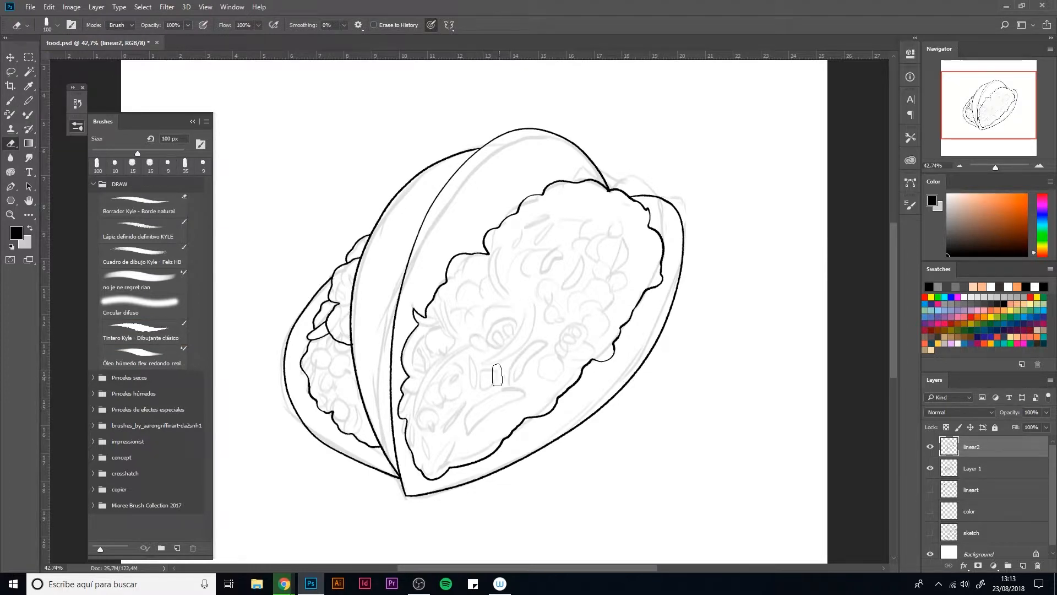
Ink bumpy contours with small pointed tips that divide the front filling into three overlapping mounds
{"action": "key", "text": "b"}
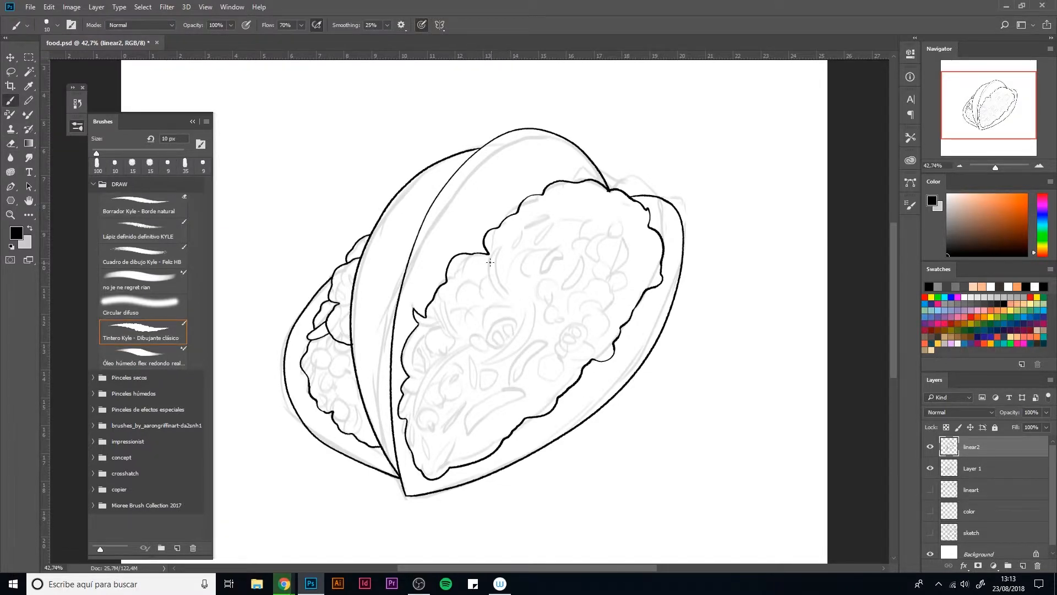
{"action": "mouse_move", "coordinate": [489, 254]}
{"action": "left_mouse_down"}
{"action": "mouse_move", "coordinate": [492, 292]}
{"action": "mouse_move", "coordinate": [463, 290]}
{"action": "mouse_move", "coordinate": [519, 331]}
{"action": "mouse_move", "coordinate": [556, 303]}
{"action": "mouse_move", "coordinate": [598, 306]}
{"action": "mouse_move", "coordinate": [599, 279]}
{"action": "mouse_move", "coordinate": [616, 317]}
{"action": "left_mouse_up"}
{"action": "key", "text": "ctrl+z"}
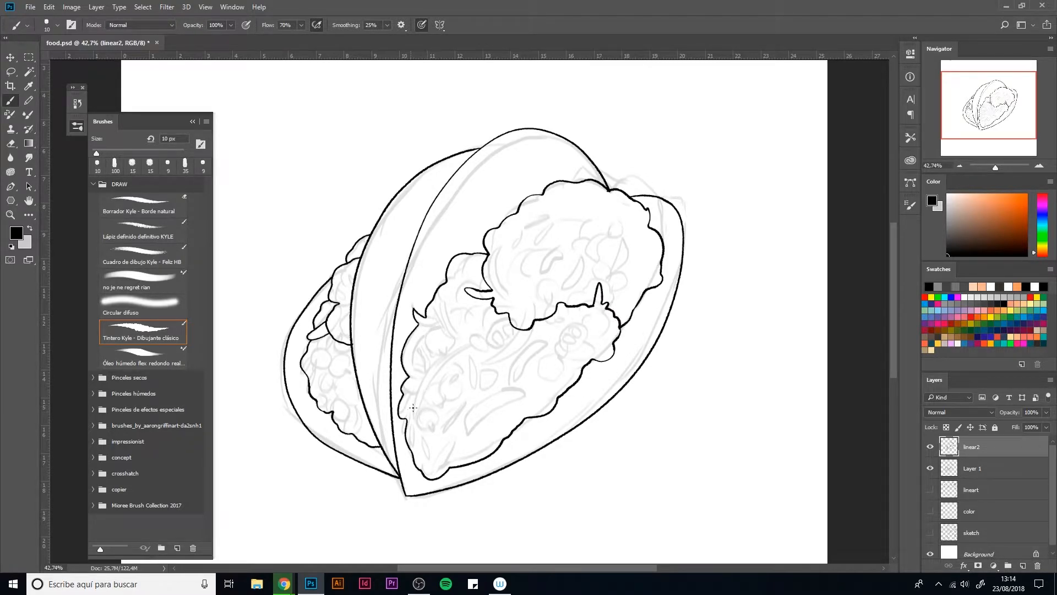
{"action": "mouse_move", "coordinate": [407, 420]}
{"action": "left_mouse_down"}
{"action": "mouse_move", "coordinate": [412, 405]}
{"action": "mouse_move", "coordinate": [465, 376]}
{"action": "mouse_move", "coordinate": [496, 384]}
{"action": "mouse_move", "coordinate": [530, 359]}
{"action": "mouse_move", "coordinate": [532, 382]}
{"action": "mouse_move", "coordinate": [552, 388]}
{"action": "left_mouse_up"}
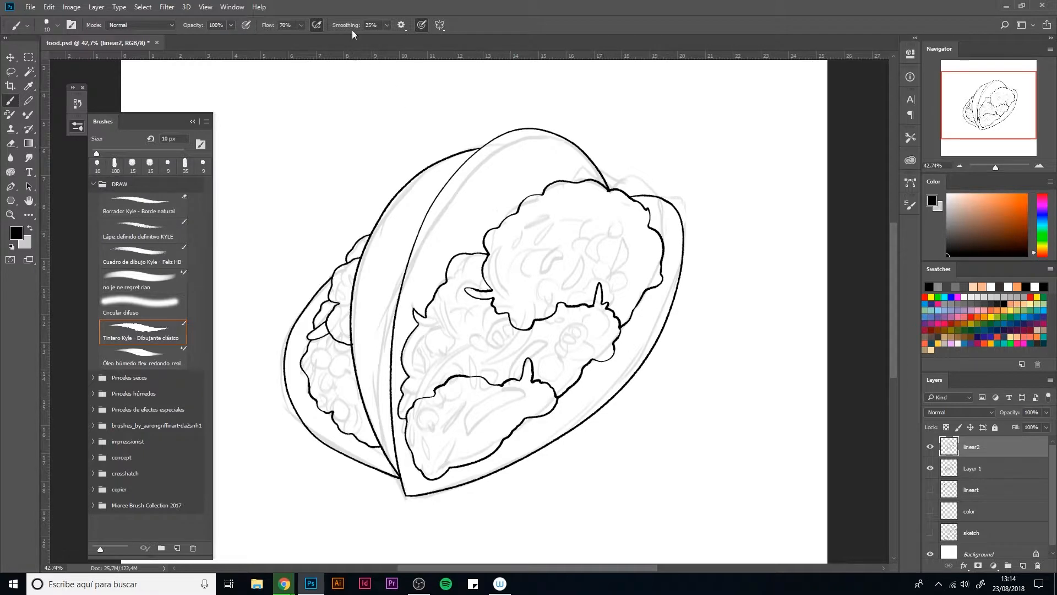
Set the smoothing to 10%, ink small toasted spots across the taco shells, and collapse the DRAW brush group
{"action": "left_click_drag", "start_coordinate": [353, 30], "coordinate": [343, 31]}
{"action": "mouse_move", "coordinate": [599, 378]}
{"action": "left_mouse_down"}
{"action": "mouse_move", "coordinate": [593, 389]}
{"action": "mouse_move", "coordinate": [618, 369]}
{"action": "left_mouse_up"}
{"action": "key", "text": "ctrl+z"}
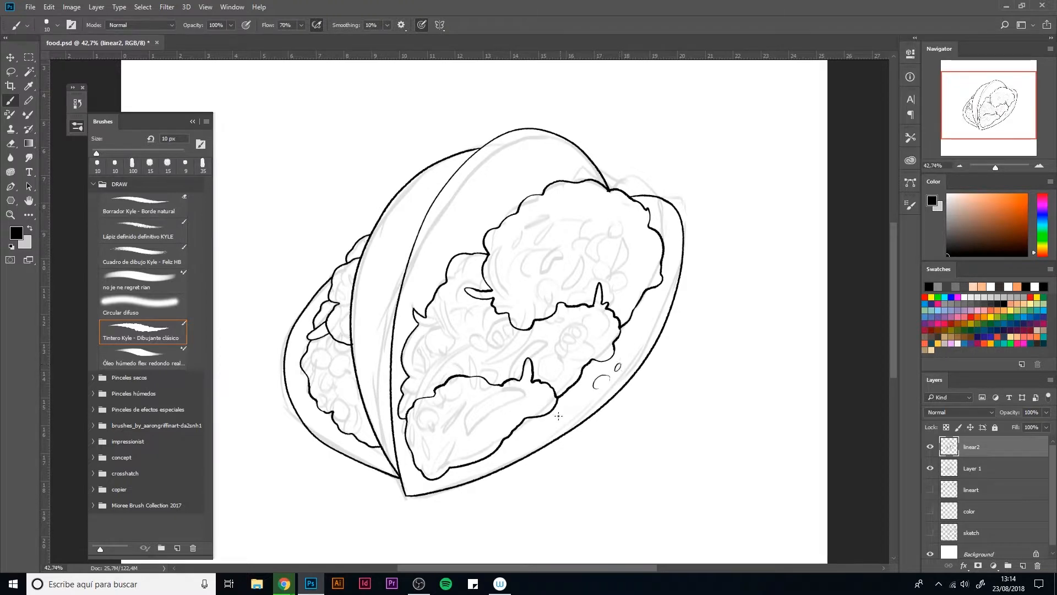
{"action": "mouse_move", "coordinate": [464, 184]}
{"action": "left_mouse_down"}
{"action": "mouse_move", "coordinate": [479, 208]}
{"action": "mouse_move", "coordinate": [486, 202]}
{"action": "left_mouse_up"}
{"action": "mouse_move", "coordinate": [513, 155]}
{"action": "left_mouse_down"}
{"action": "mouse_move", "coordinate": [551, 157]}
{"action": "mouse_move", "coordinate": [509, 154]}
{"action": "left_mouse_up"}
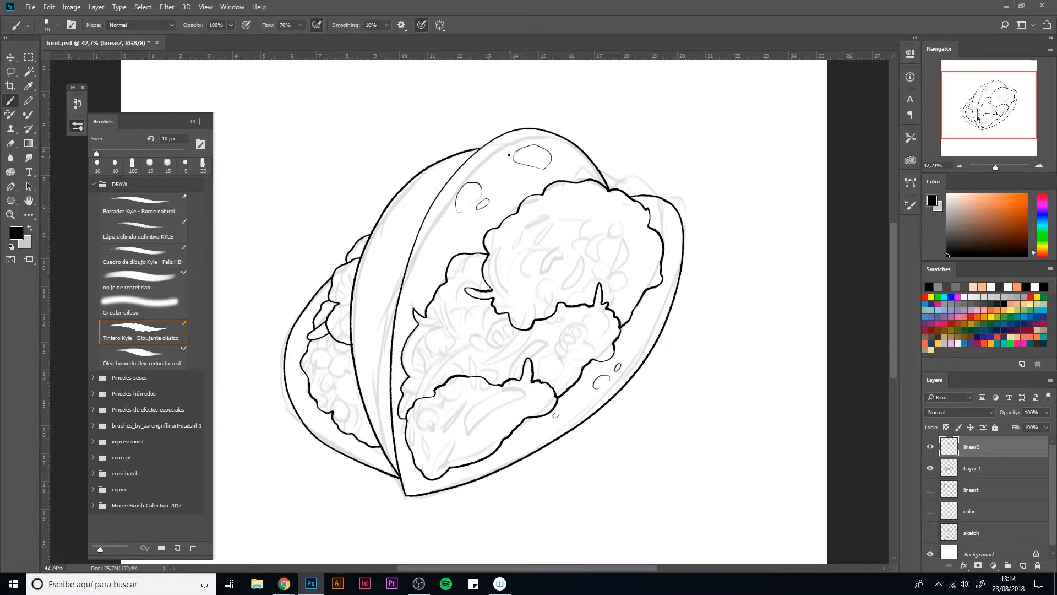
{"action": "mouse_move", "coordinate": [422, 264]}
{"action": "left_mouse_down"}
{"action": "mouse_move", "coordinate": [388, 278]}
{"action": "mouse_move", "coordinate": [378, 258]}
{"action": "left_mouse_up"}
{"action": "left_click_drag", "start_coordinate": [408, 200], "coordinate": [410, 198]}
{"action": "left_click_drag", "start_coordinate": [319, 424], "coordinate": [319, 423]}
{"action": "mouse_move", "coordinate": [517, 447]}
{"action": "left_mouse_down"}
{"action": "mouse_move", "coordinate": [531, 437]}
{"action": "mouse_move", "coordinate": [515, 444]}
{"action": "left_mouse_up"}
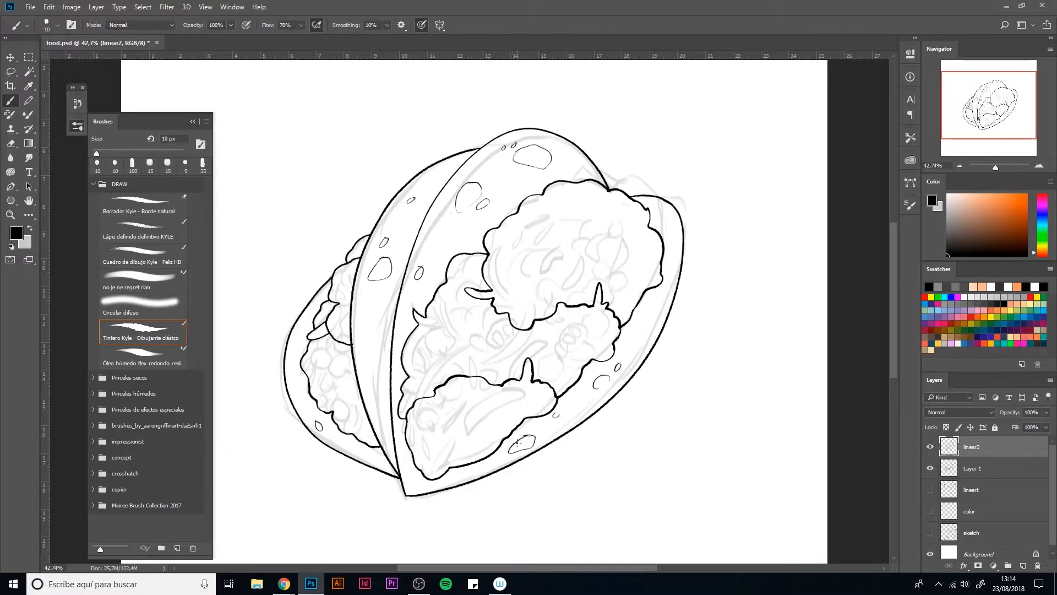
{"action": "left_click", "coordinate": [94, 185]}
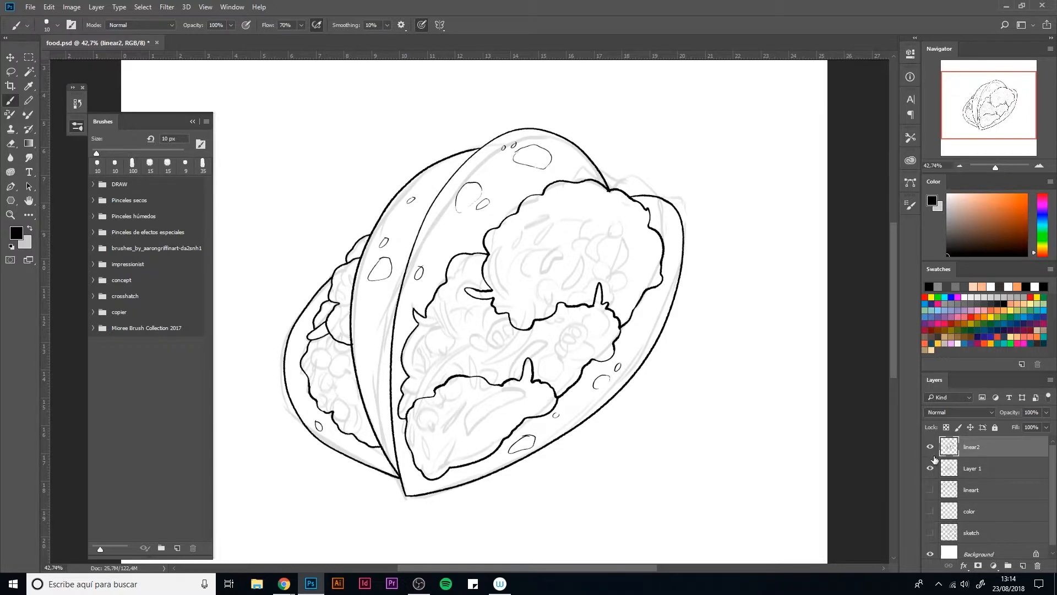
Hide the Layer 1 sketch, fit the canvas to the view, and load the watercolor brush file from the Descargas folder
{"action": "left_click", "coordinate": [937, 473]}
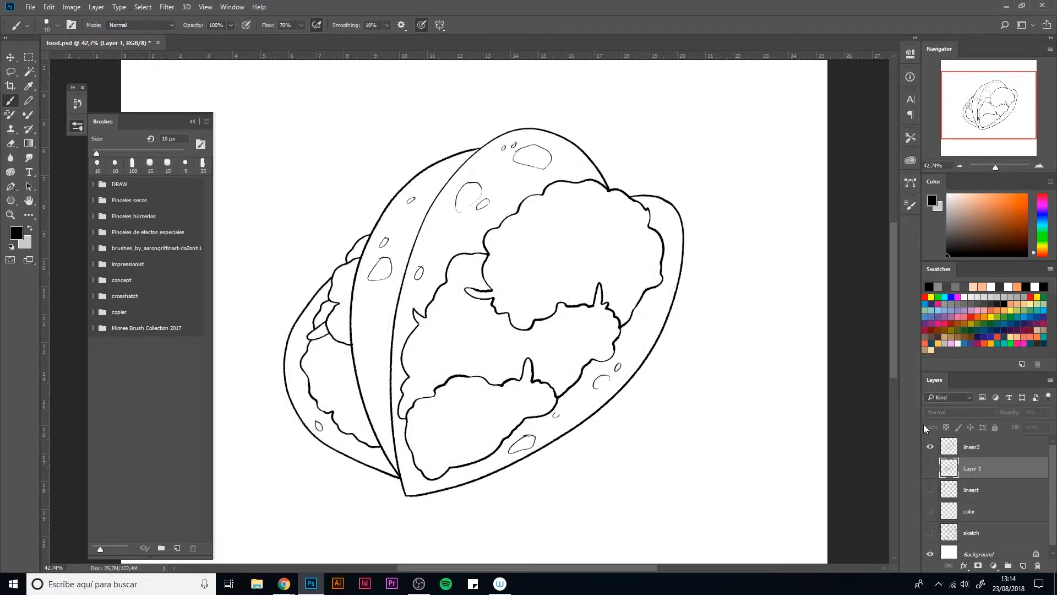
{"action": "double_click", "coordinate": [29, 201]}
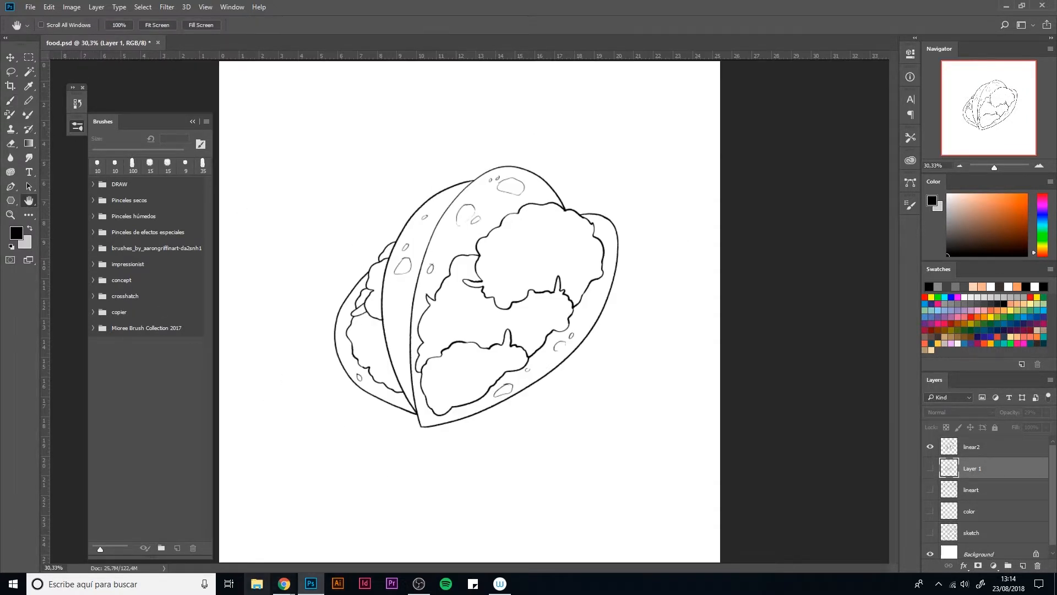
{"action": "left_click", "coordinate": [257, 583]}
{"action": "left_click", "coordinate": [405, 337]}
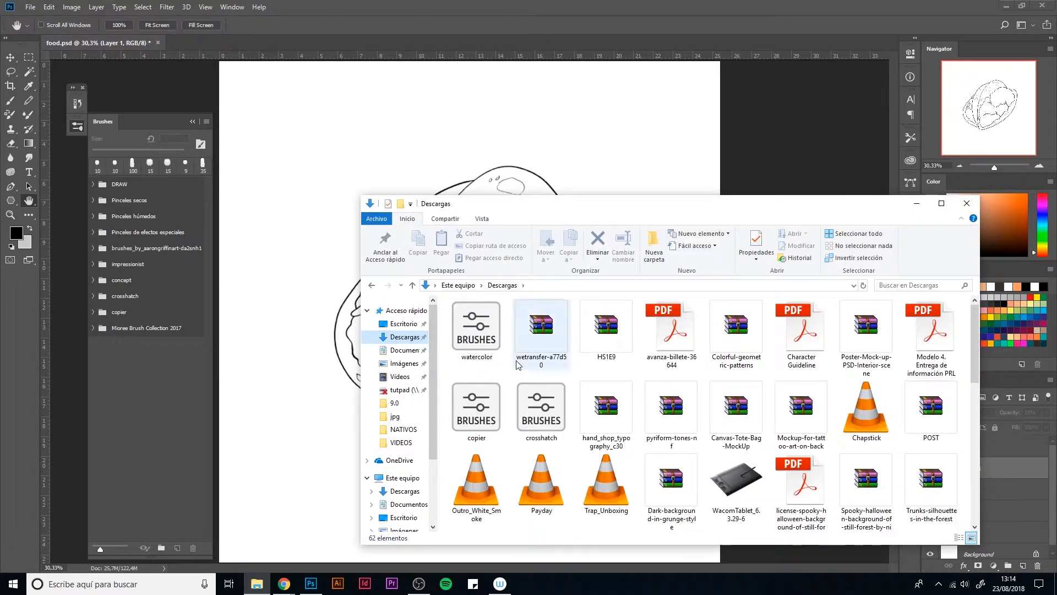
{"action": "left_click", "coordinate": [476, 326]}
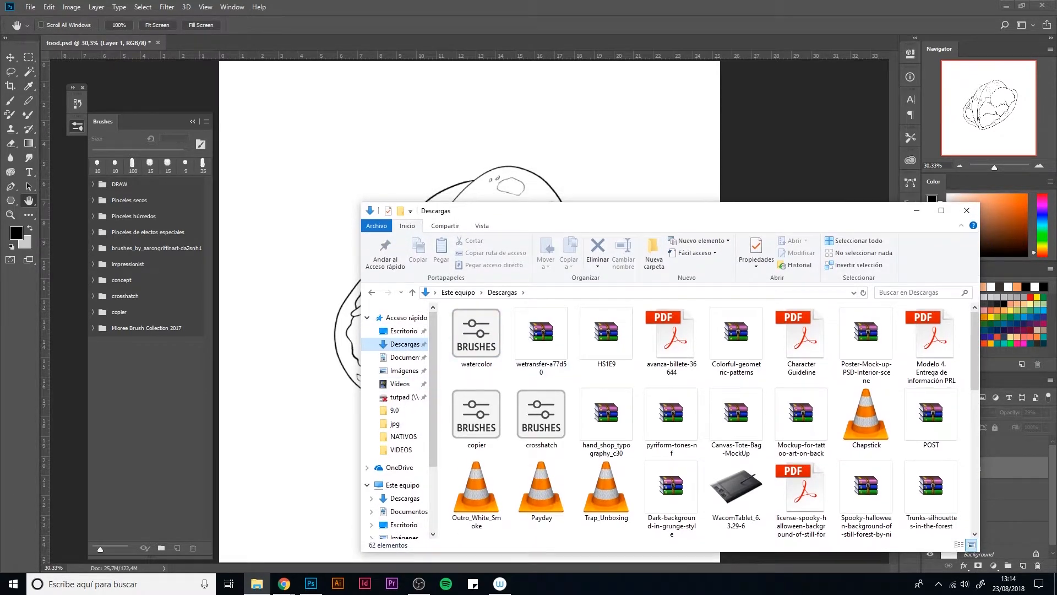
{"action": "mouse_move", "coordinate": [477, 326]}
{"action": "left_mouse_down"}
{"action": "mouse_move", "coordinate": [300, 364]}
{"action": "mouse_move", "coordinate": [148, 368]}
{"action": "left_mouse_up"}
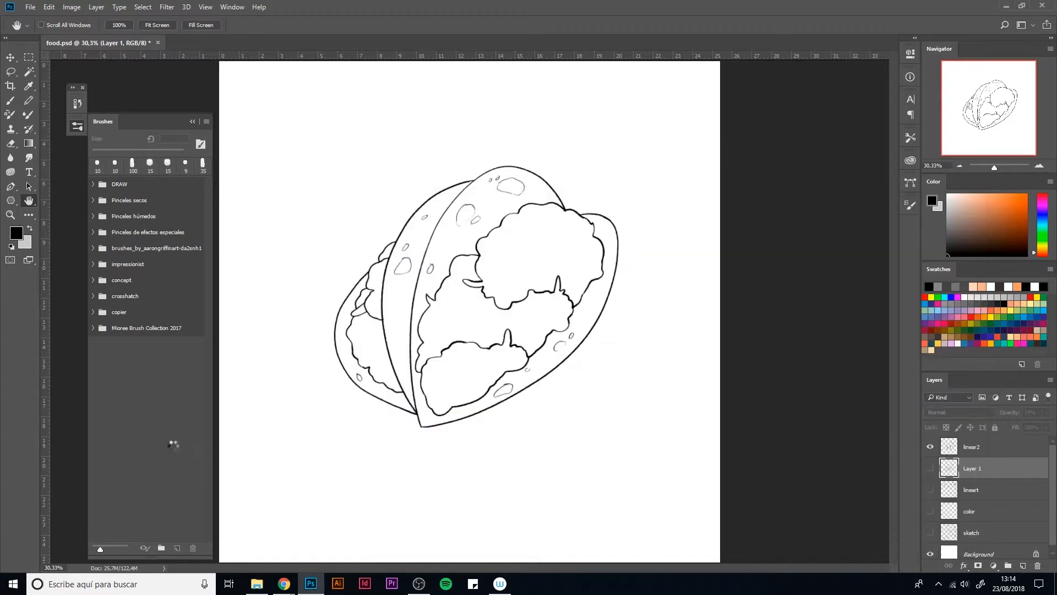
Expand the watercolor brush group and select the Kyle's Real Watercolor Softer smudge brush near its end
{"action": "left_click", "coordinate": [93, 344]}
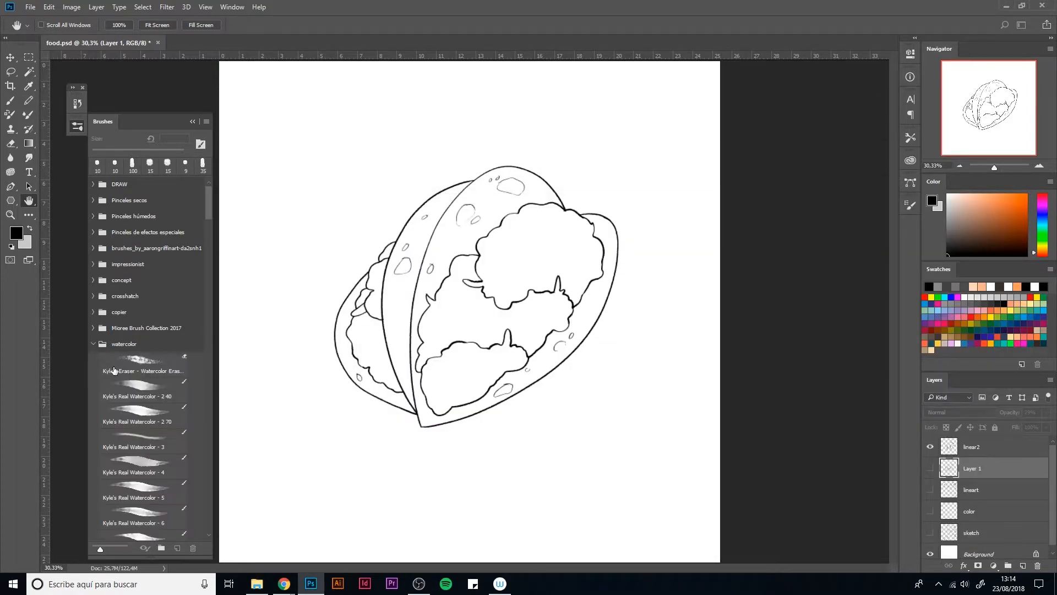
{"action": "left_click_drag", "start_coordinate": [207, 207], "coordinate": [206, 550]}
{"action": "left_click", "coordinate": [164, 506]}
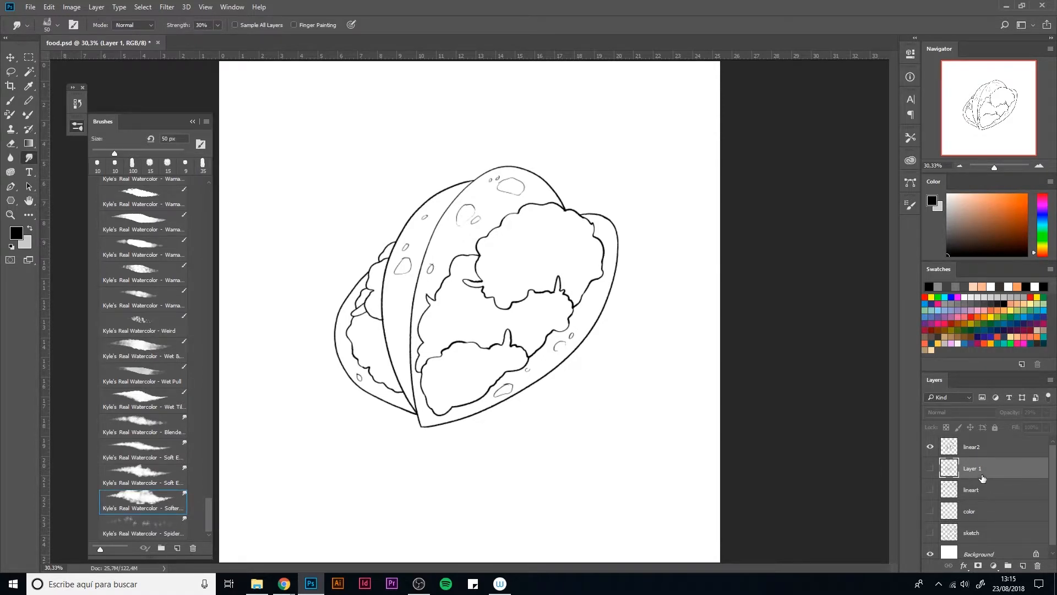
Move Layer 1 down next to the sketch layer and group the two in a group named sketch
{"action": "left_click_drag", "start_coordinate": [982, 478], "coordinate": [986, 532]}
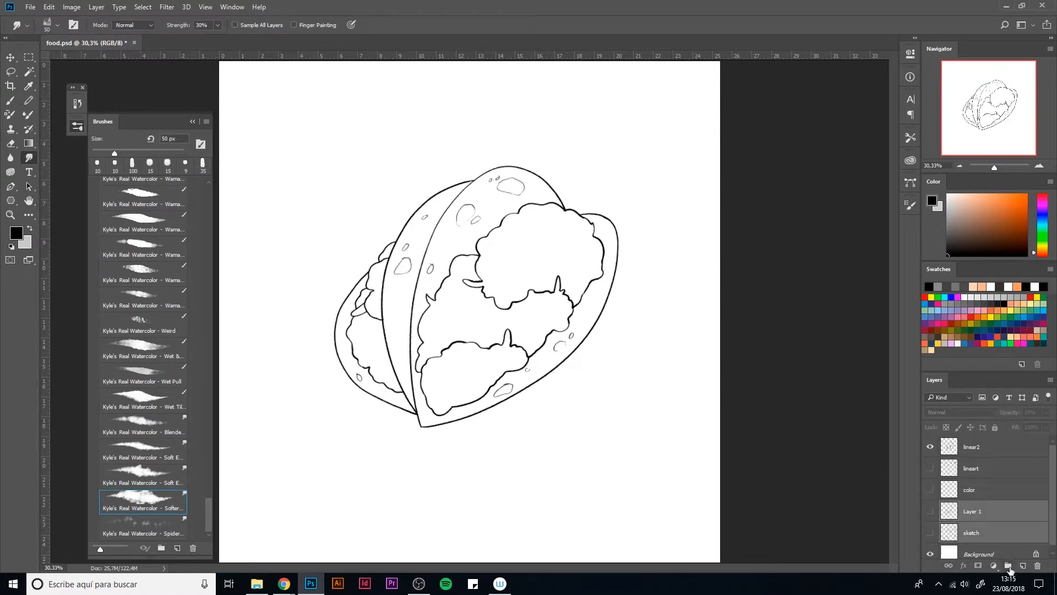
{"action": "left_click_drag", "start_coordinate": [1010, 570], "coordinate": [1010, 570]}
{"action": "double_click", "coordinate": [973, 507]}
{"action": "type", "text": "sketc"}
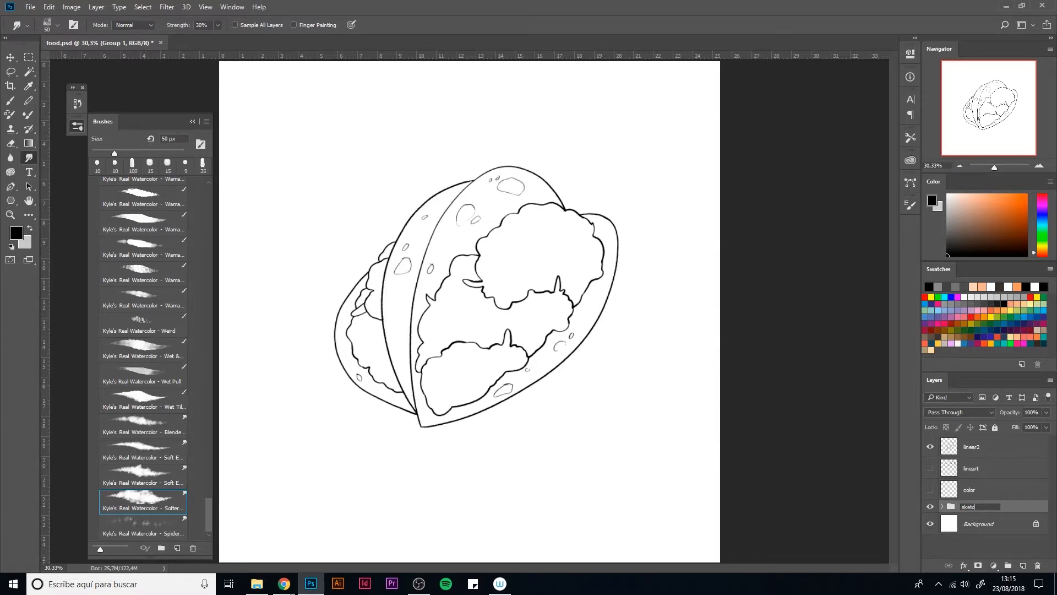
{"action": "type", "text": "h"}
{"action": "key", "text": "Return"}
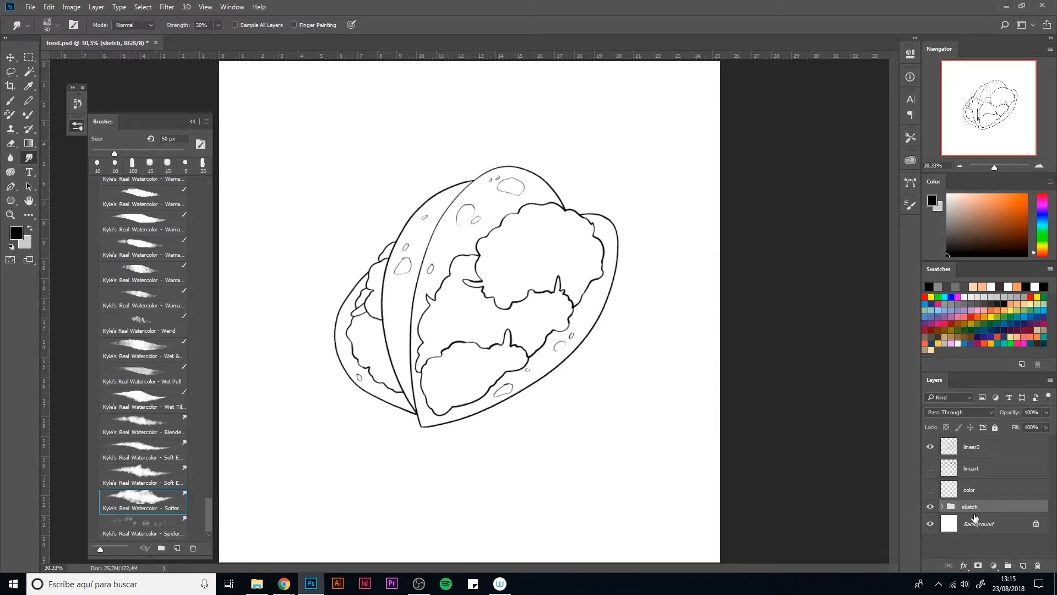
Lock and hide the sketch group, and make the color layer active and visible
{"action": "left_click", "coordinate": [995, 428]}
{"action": "left_click", "coordinate": [944, 491]}
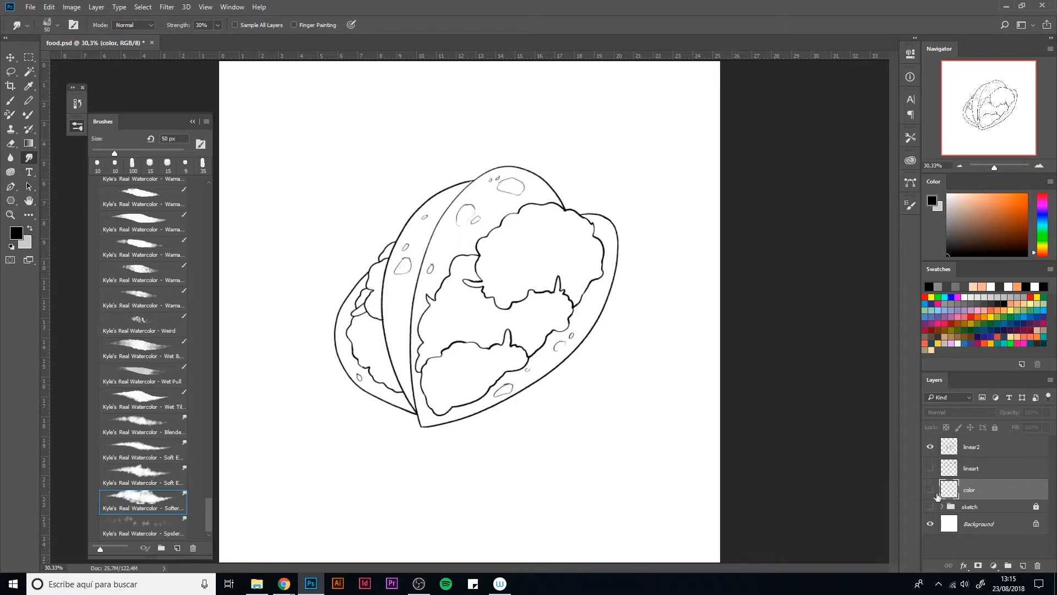
{"action": "left_click", "coordinate": [930, 490]}
Group the linear2 and lineart layers together in a group named lineart
{"action": "left_click", "coordinate": [977, 469]}
{"action": "left_click", "coordinate": [996, 449], "text": "shift"}
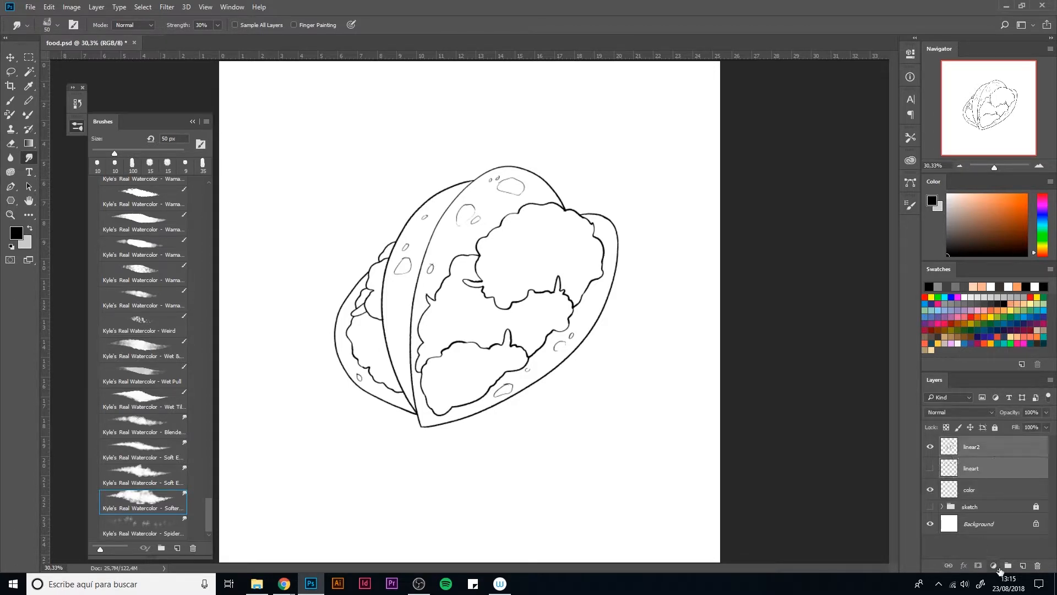
{"action": "key", "text": "ctrl+g"}
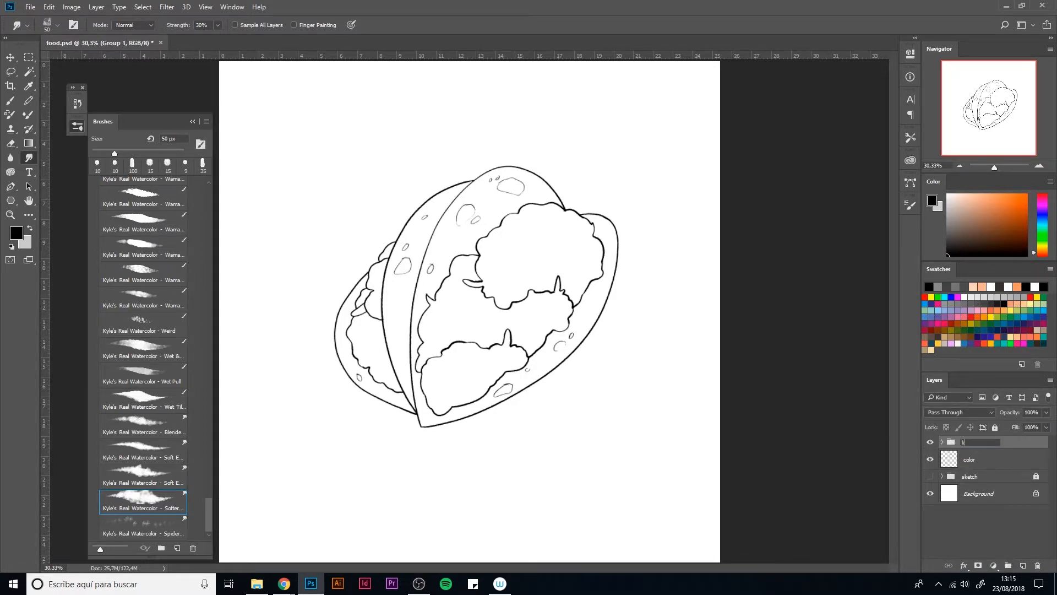
{"action": "type", "text": "lineart"}
{"action": "key", "text": "Return"}
Rename the linear2 layer as tortilla and move the color layer into the lineart group
{"action": "left_click", "coordinate": [942, 442]}
{"action": "double_click", "coordinate": [977, 460]}
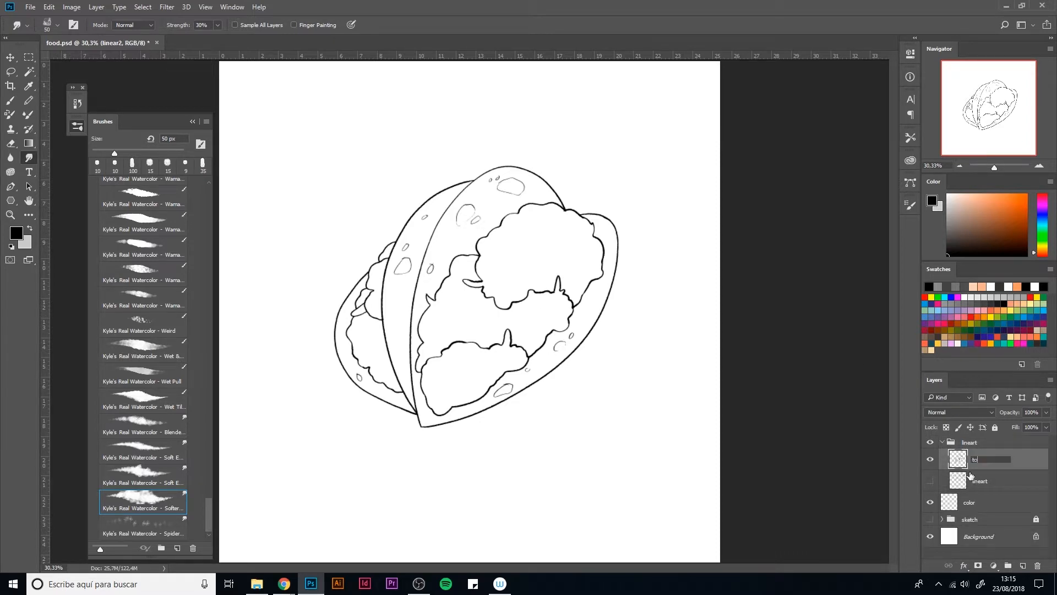
{"action": "key", "text": "Return"}
{"action": "mouse_move", "coordinate": [973, 504]}
{"action": "left_mouse_down"}
{"action": "mouse_move", "coordinate": [974, 474]}
{"action": "mouse_move", "coordinate": [982, 510]}
{"action": "left_mouse_up"}
Hide the tortilla layer, show the lineart layer with the food drawings, and make the color layer active
{"action": "left_click", "coordinate": [989, 460]}
{"action": "left_click", "coordinate": [931, 460]}
{"action": "left_click", "coordinate": [930, 480]}
{"action": "left_click", "coordinate": [987, 483]}
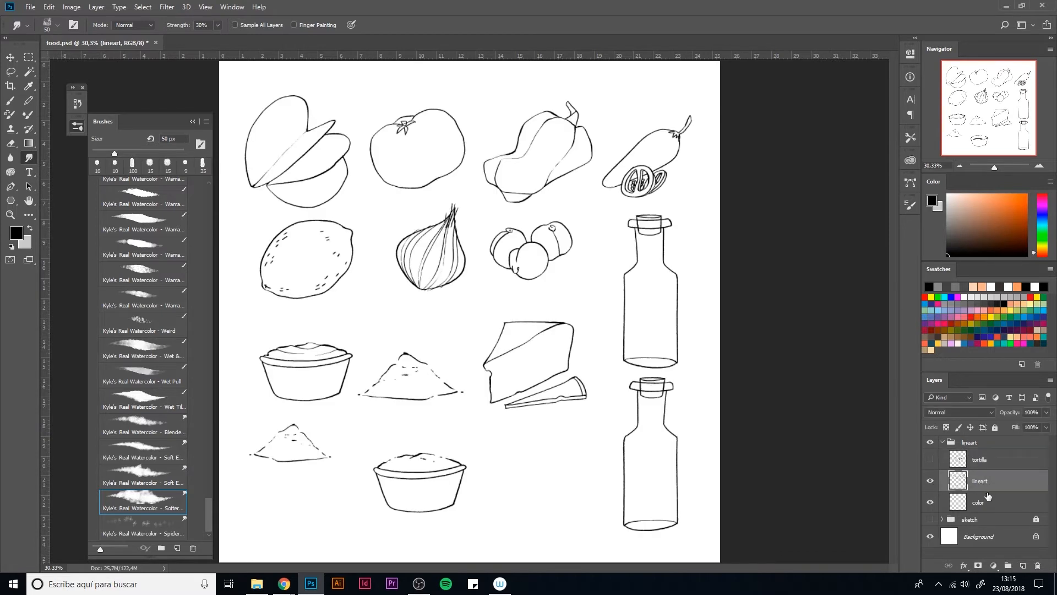
{"action": "left_click", "coordinate": [977, 506]}
{"action": "left_click", "coordinate": [984, 489]}
{"action": "left_click", "coordinate": [976, 510]}
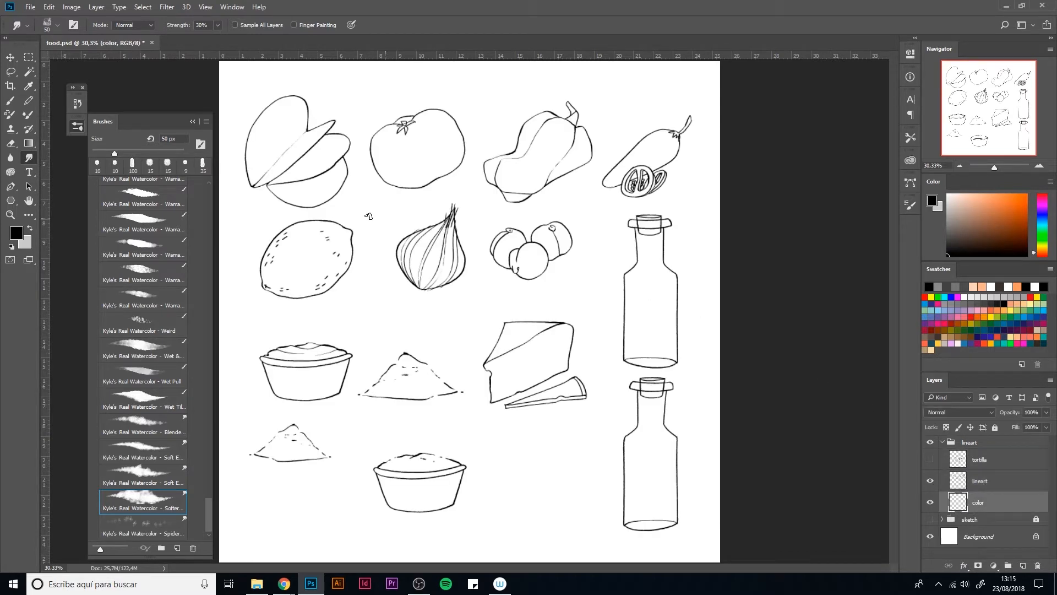
Hide the lineart layer, leaving the active color layer visible, and set up the Brush tool with a light orange foreground
{"action": "key", "text": "b"}
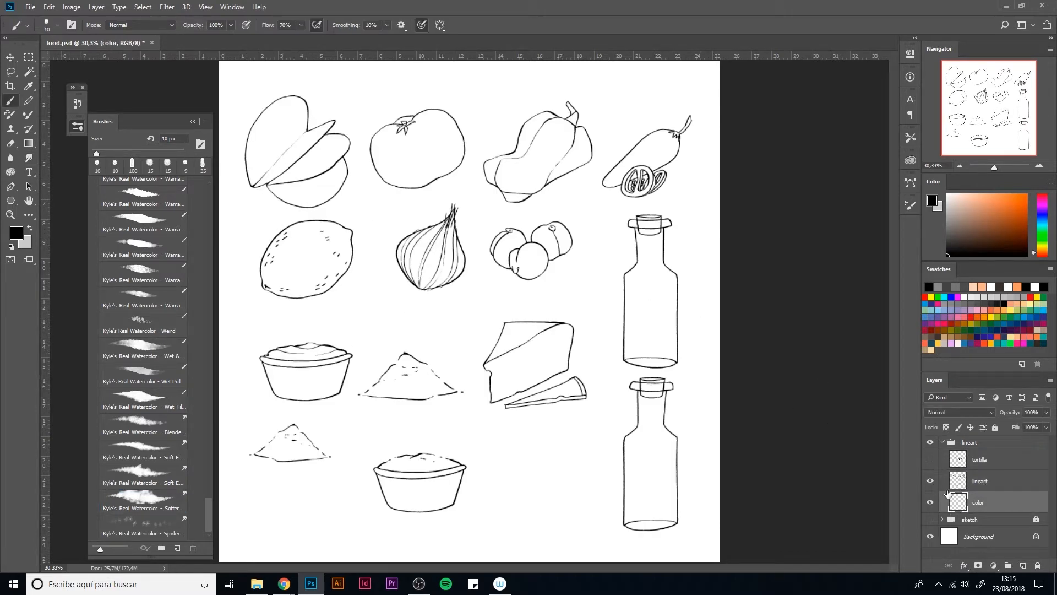
{"action": "left_click_drag", "start_coordinate": [929, 483], "coordinate": [930, 502]}
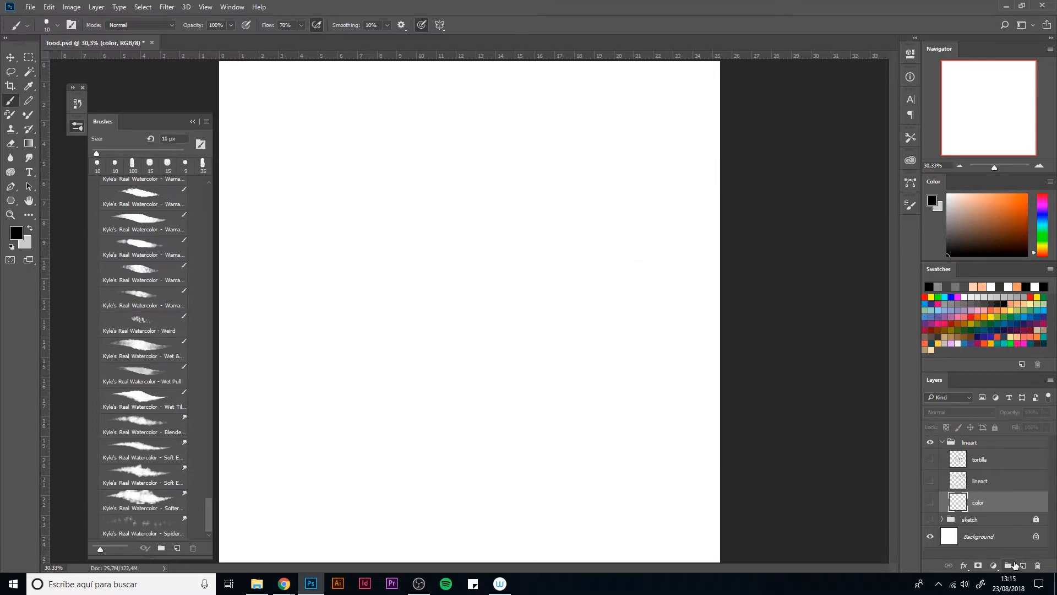
{"action": "left_click", "coordinate": [982, 202]}
{"action": "left_click", "coordinate": [930, 502]}
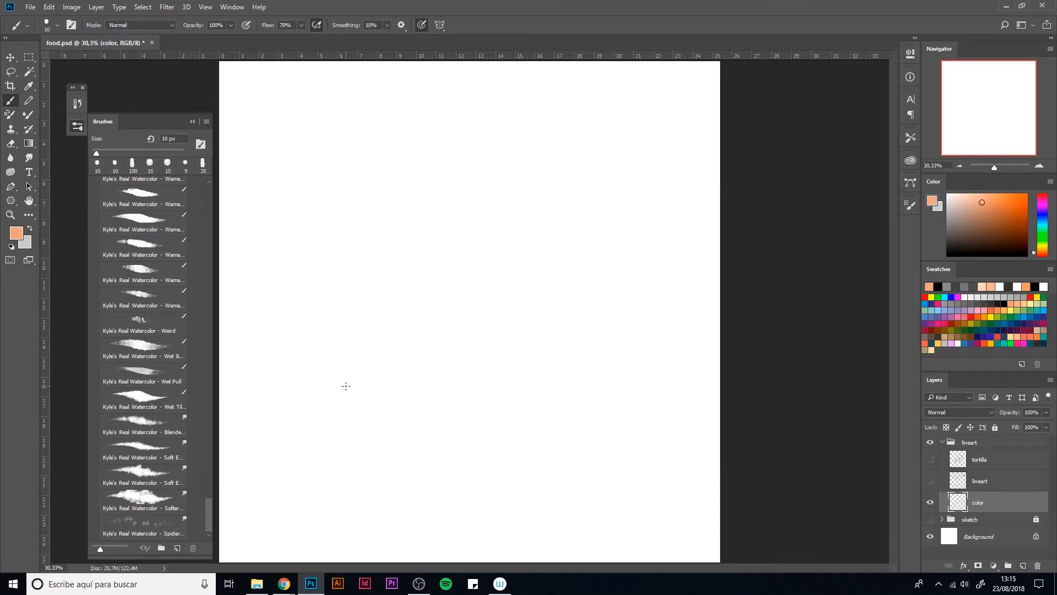
Increase the current brush's size, and select the Softer watercolor smudge brush with its size set to 175 px
{"action": "key", "text": "bracketright"}
{"action": "key", "text": "bracketright"}
{"action": "key", "text": "bracketright"}
{"action": "key", "text": "bracketright"}
{"action": "key", "text": "bracketright"}
{"action": "key", "text": "bracketright"}
{"action": "key", "text": "bracketright"}
{"action": "key", "text": "bracketright"}
{"action": "key", "text": "bracketright"}
{"action": "key", "text": "bracketright"}
{"action": "key", "text": "bracketright"}
{"action": "key", "text": "bracketright"}
{"action": "key", "text": "bracketleft"}
{"action": "left_click", "coordinate": [137, 510]}
{"action": "key", "text": "bracketright"}
{"action": "key", "text": "bracketright"}
{"action": "key", "text": "bracketright"}
{"action": "key", "text": "bracketright"}
{"action": "key", "text": "bracketright"}
{"action": "key", "text": "bracketright"}
{"action": "key", "text": "bracketright"}
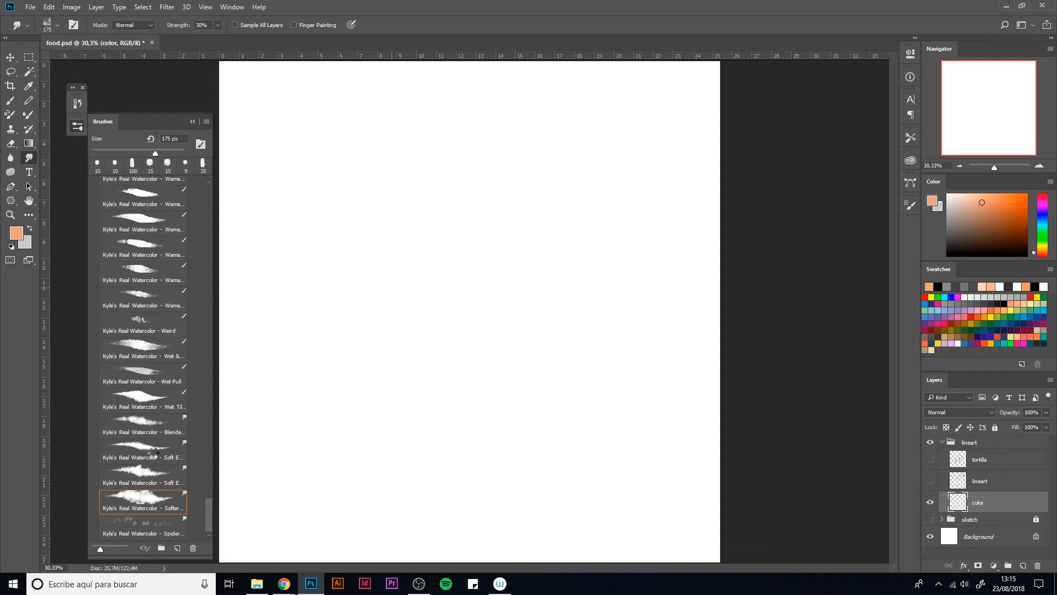
Test a stroke with the watercolor Wet Til... brush and one with the Wet B... brush, undoing each
{"action": "left_click", "coordinate": [163, 399]}
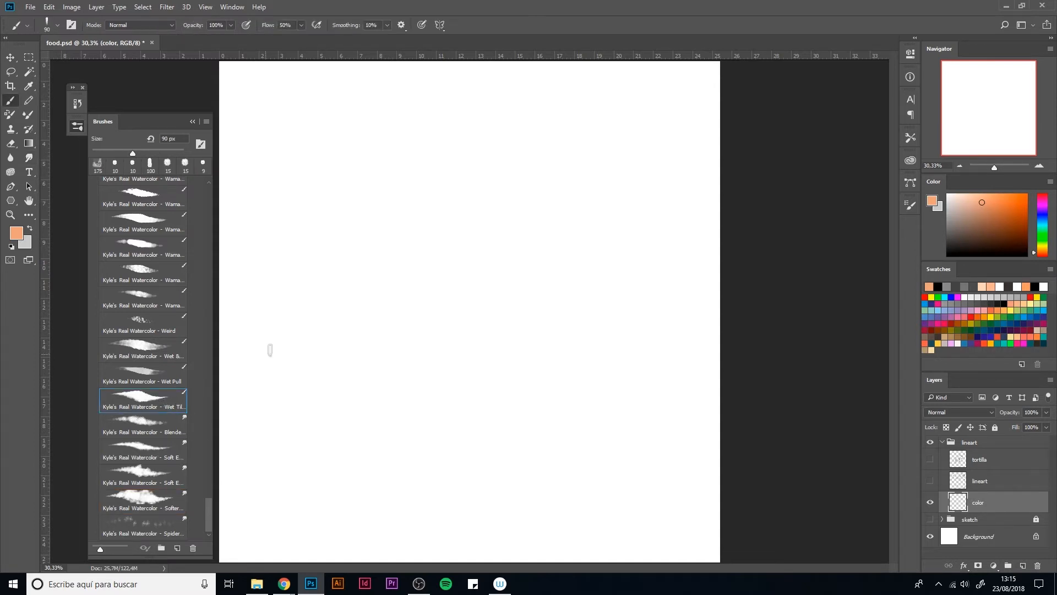
{"action": "mouse_move", "coordinate": [319, 300]}
{"action": "left_mouse_down"}
{"action": "mouse_move", "coordinate": [303, 329]}
{"action": "mouse_move", "coordinate": [373, 321]}
{"action": "mouse_move", "coordinate": [405, 350]}
{"action": "left_mouse_up"}
{"action": "key", "text": "ctrl+z"}
{"action": "left_click", "coordinate": [142, 347]}
{"action": "mouse_move", "coordinate": [324, 287]}
{"action": "left_mouse_down"}
{"action": "mouse_move", "coordinate": [321, 325]}
{"action": "mouse_move", "coordinate": [404, 300]}
{"action": "mouse_move", "coordinate": [421, 314]}
{"action": "left_mouse_up"}
{"action": "key", "text": "ctrl+z"}
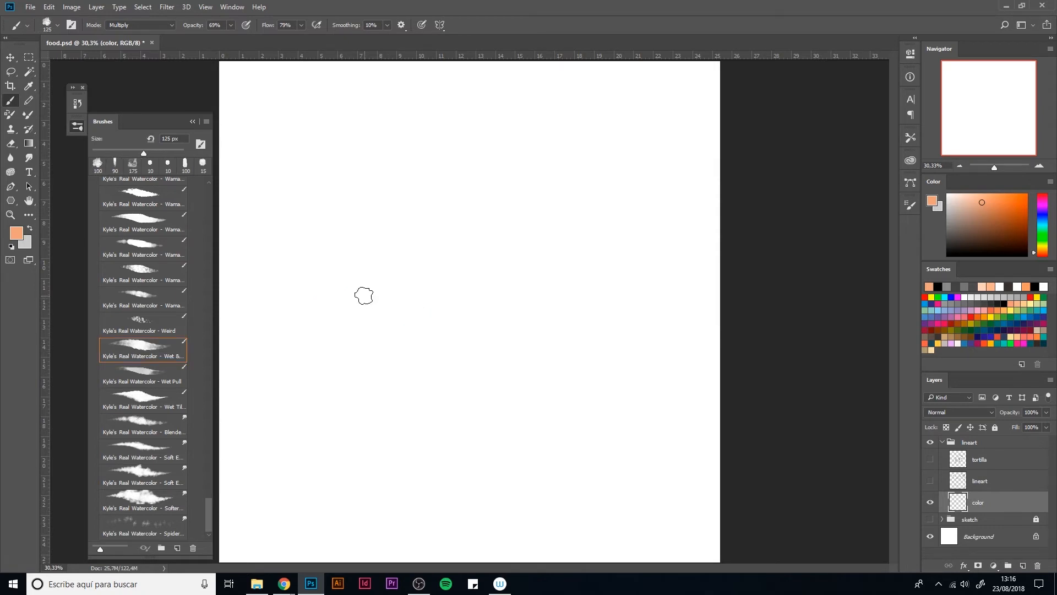
Enlarge the Wet B... brush to 300 px, test a light orange wash on the blank canvas, and undo it
{"action": "key", "text": "bracketright"}
{"action": "key", "text": "bracketright"}
{"action": "key", "text": "bracketright"}
{"action": "key", "text": "bracketright"}
{"action": "key", "text": "bracketright"}
{"action": "key", "text": "bracketright"}
{"action": "mouse_move", "coordinate": [370, 287]}
{"action": "left_mouse_down"}
{"action": "mouse_move", "coordinate": [393, 331]}
{"action": "mouse_move", "coordinate": [404, 283]}
{"action": "mouse_move", "coordinate": [383, 319]}
{"action": "mouse_move", "coordinate": [392, 310]}
{"action": "mouse_move", "coordinate": [383, 271]}
{"action": "mouse_move", "coordinate": [396, 267]}
{"action": "mouse_move", "coordinate": [384, 290]}
{"action": "mouse_move", "coordinate": [412, 281]}
{"action": "mouse_move", "coordinate": [423, 331]}
{"action": "mouse_move", "coordinate": [434, 302]}
{"action": "mouse_move", "coordinate": [389, 278]}
{"action": "left_mouse_up"}
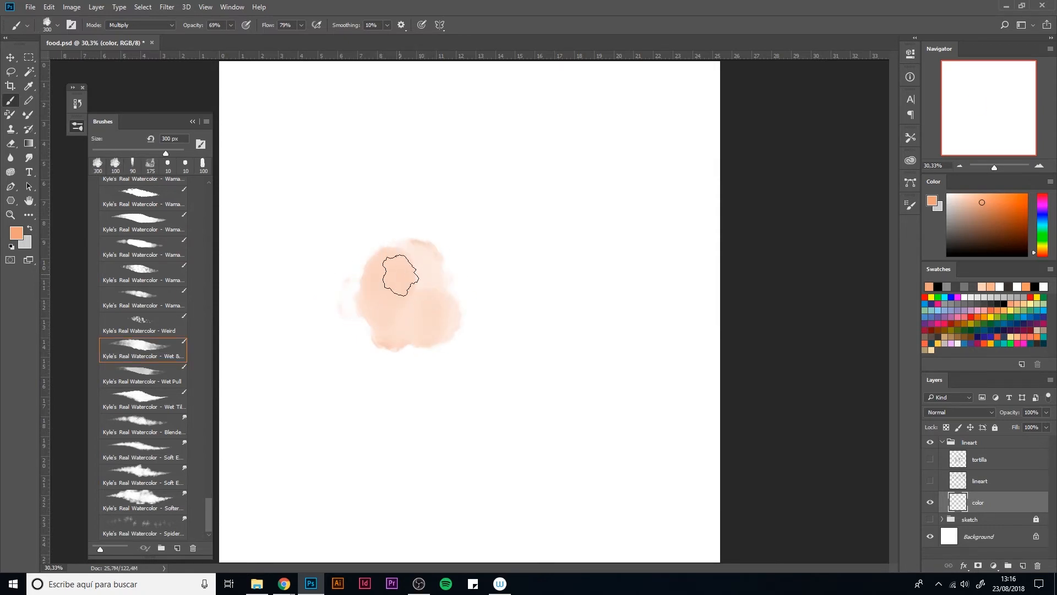
{"action": "key", "text": "ctrl+z"}
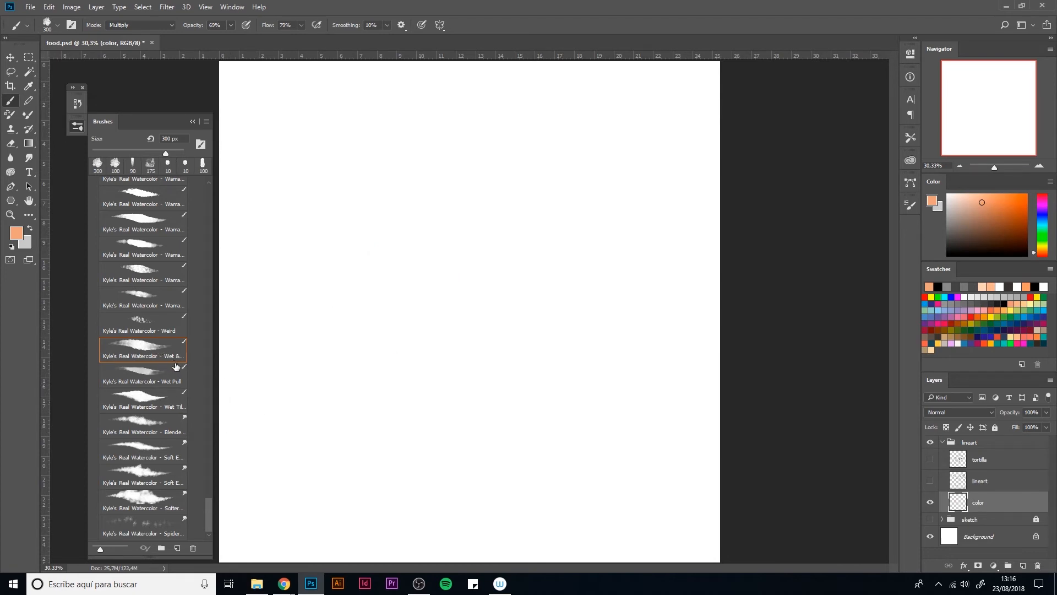
Test a stroke with the Kyle's Real Watercolor - Weird brush and undo it
{"action": "left_click", "coordinate": [159, 330]}
{"action": "left_click_drag", "start_coordinate": [354, 281], "coordinate": [432, 300]}
{"action": "key", "text": "ctrl+z"}
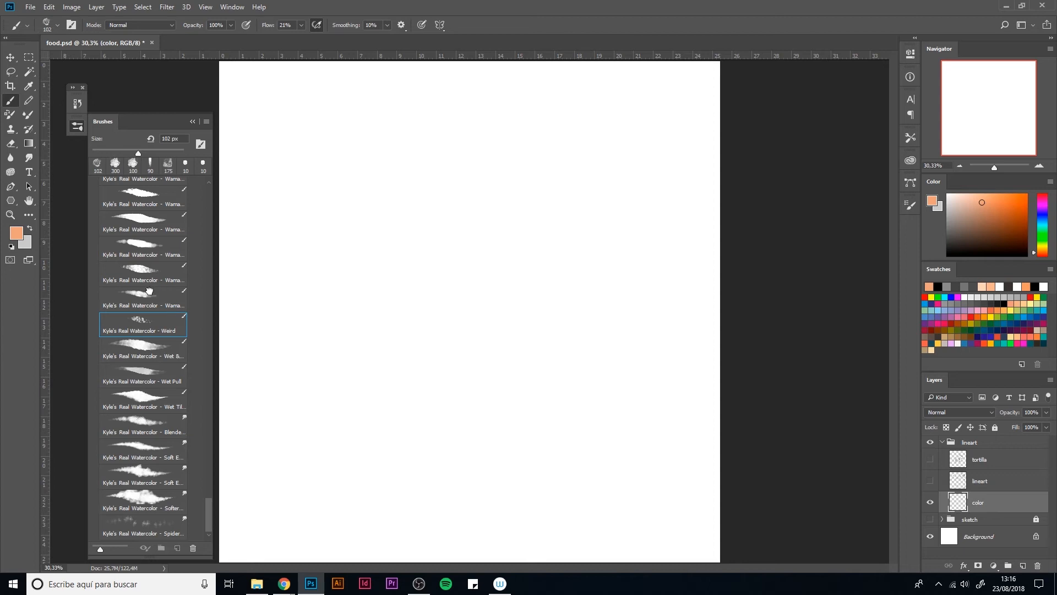
Test an orange patch with a Wama... watercolor brush, enlarge the brush to 600 px, and undo the test strokes
{"action": "left_click", "coordinate": [141, 245]}
{"action": "mouse_move", "coordinate": [347, 278]}
{"action": "left_mouse_down"}
{"action": "mouse_move", "coordinate": [471, 278]}
{"action": "mouse_move", "coordinate": [417, 247]}
{"action": "mouse_move", "coordinate": [336, 327]}
{"action": "left_mouse_up"}
{"action": "key", "text": "bracketright"}
{"action": "key", "text": "bracketright"}
{"action": "key", "text": "bracketright"}
{"action": "key", "text": "bracketright"}
{"action": "key", "text": "bracketright"}
{"action": "key", "text": "bracketright"}
{"action": "key", "text": "bracketright"}
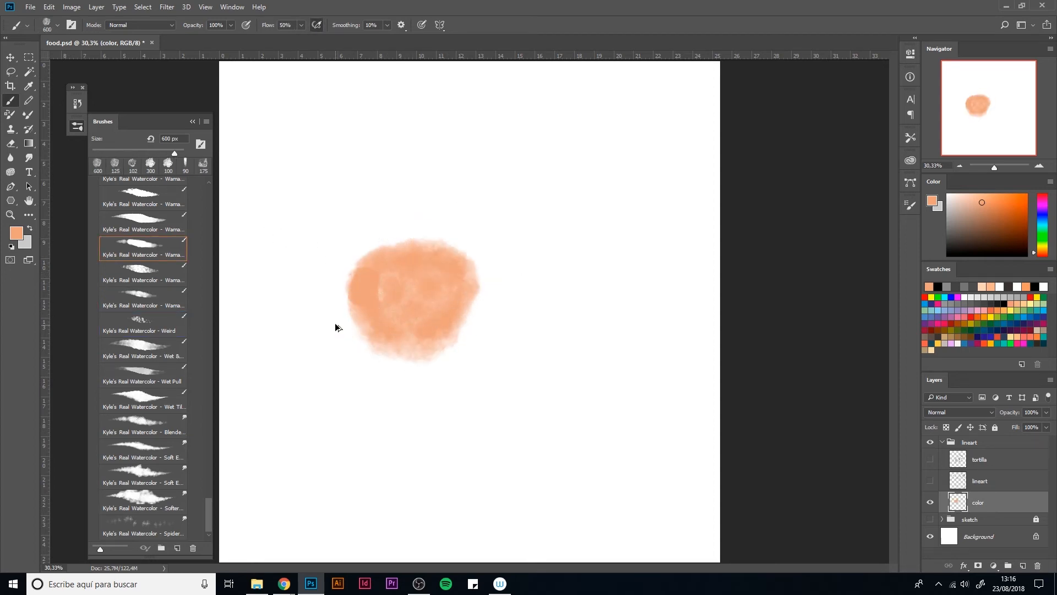
{"action": "key", "text": "ctrl+alt+z"}
{"action": "key", "text": "ctrl+alt+z"}
Test the two Wama... watercolor brushes listed just above the previous one and undo their strokes
{"action": "left_click", "coordinate": [146, 218]}
{"action": "mouse_move", "coordinate": [312, 251]}
{"action": "left_mouse_down"}
{"action": "mouse_move", "coordinate": [342, 256]}
{"action": "mouse_move", "coordinate": [379, 241]}
{"action": "mouse_move", "coordinate": [369, 273]}
{"action": "mouse_move", "coordinate": [429, 255]}
{"action": "mouse_move", "coordinate": [468, 292]}
{"action": "left_mouse_up"}
{"action": "key", "text": "ctrl+z"}
{"action": "left_click", "coordinate": [146, 196]}
{"action": "key", "text": "ctrl+z"}
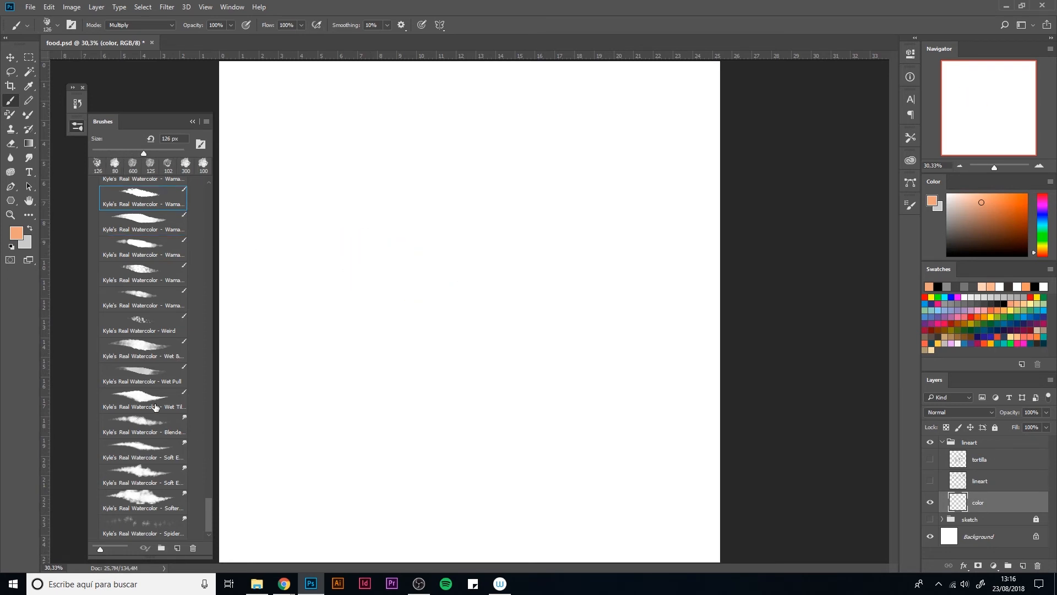
Test a light orange wash with the Wet Pull brush, undo it, and show the lineart layer
{"action": "left_click", "coordinate": [160, 379]}
{"action": "mouse_move", "coordinate": [330, 354]}
{"action": "left_mouse_down"}
{"action": "mouse_move", "coordinate": [329, 323]}
{"action": "mouse_move", "coordinate": [345, 351]}
{"action": "mouse_move", "coordinate": [337, 347]}
{"action": "mouse_move", "coordinate": [360, 335]}
{"action": "mouse_move", "coordinate": [351, 292]}
{"action": "mouse_move", "coordinate": [334, 302]}
{"action": "mouse_move", "coordinate": [324, 355]}
{"action": "mouse_move", "coordinate": [351, 357]}
{"action": "mouse_move", "coordinate": [371, 339]}
{"action": "mouse_move", "coordinate": [367, 311]}
{"action": "mouse_move", "coordinate": [376, 345]}
{"action": "mouse_move", "coordinate": [373, 300]}
{"action": "left_mouse_up"}
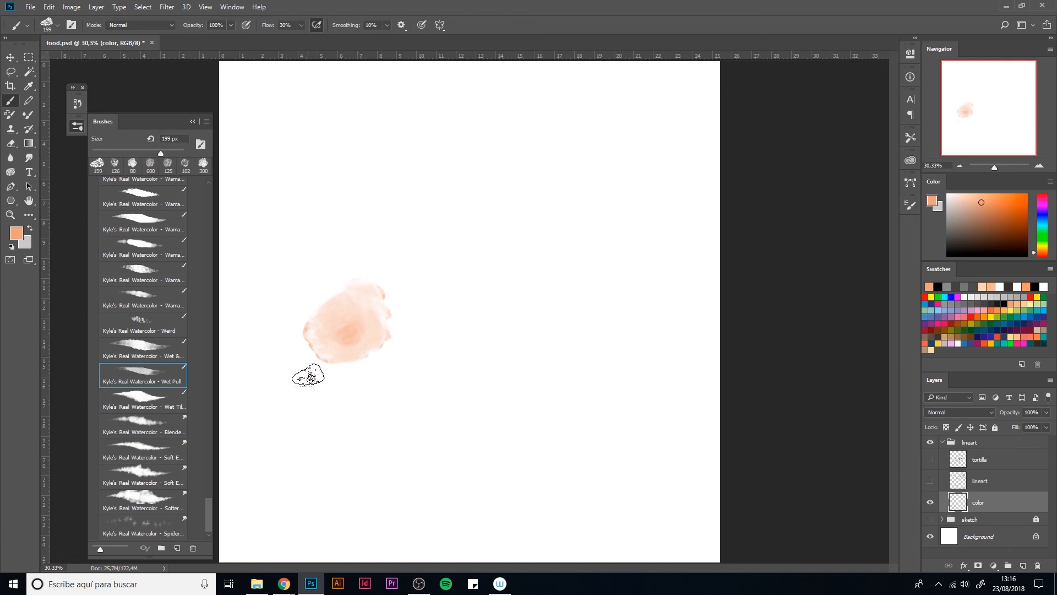
{"action": "key", "text": "ctrl+z"}
{"action": "left_click", "coordinate": [929, 481]}
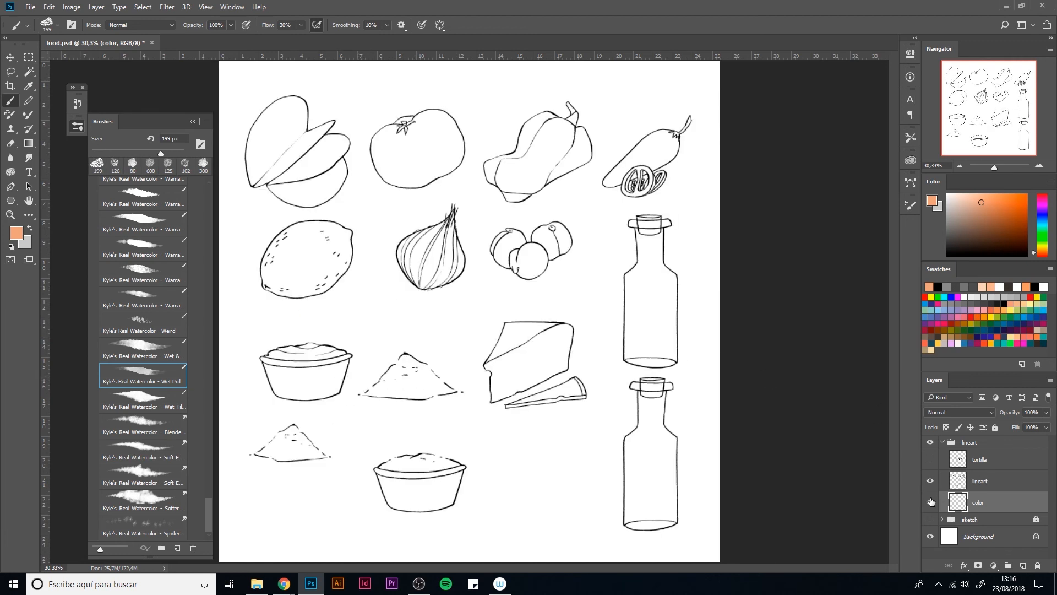